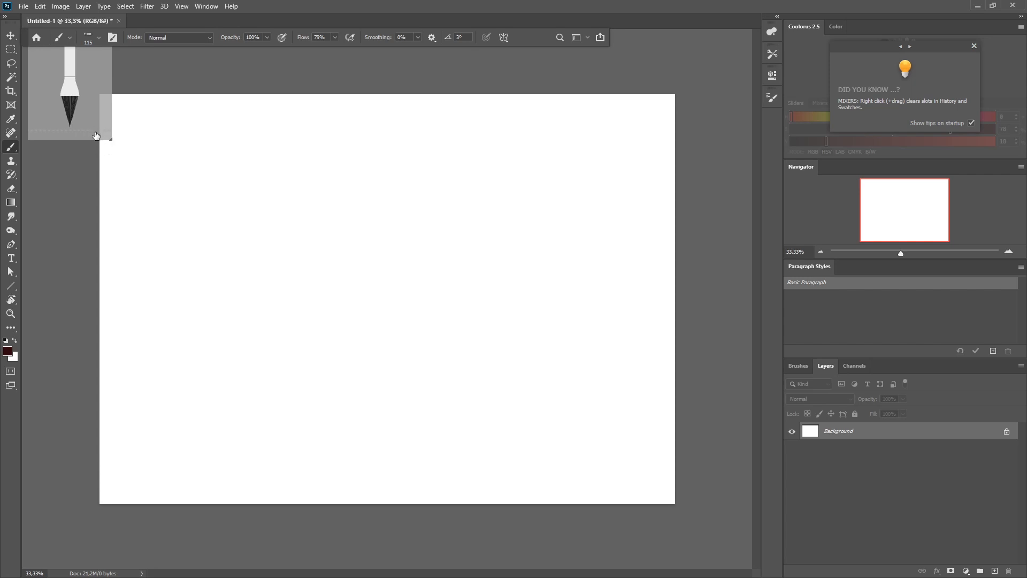
Close the startup tip
click(974, 46)
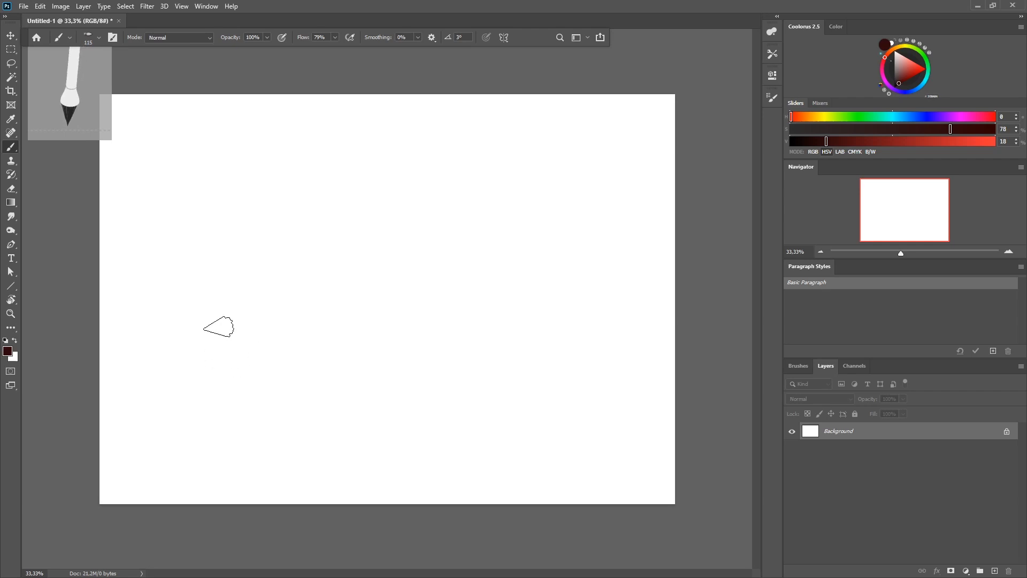
click(159, 170)
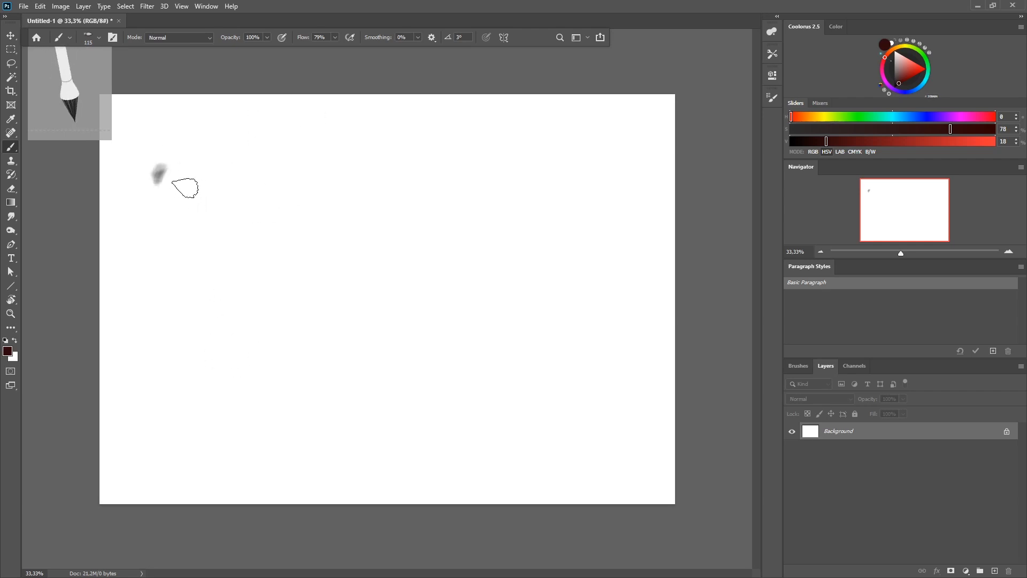
mouse_move(173, 183)
mouse_down()
mouse_move(190, 201)
mouse_move(190, 183)
mouse_move(209, 187)
mouse_move(199, 220)
mouse_move(148, 250)
mouse_move(206, 207)
mouse_up()
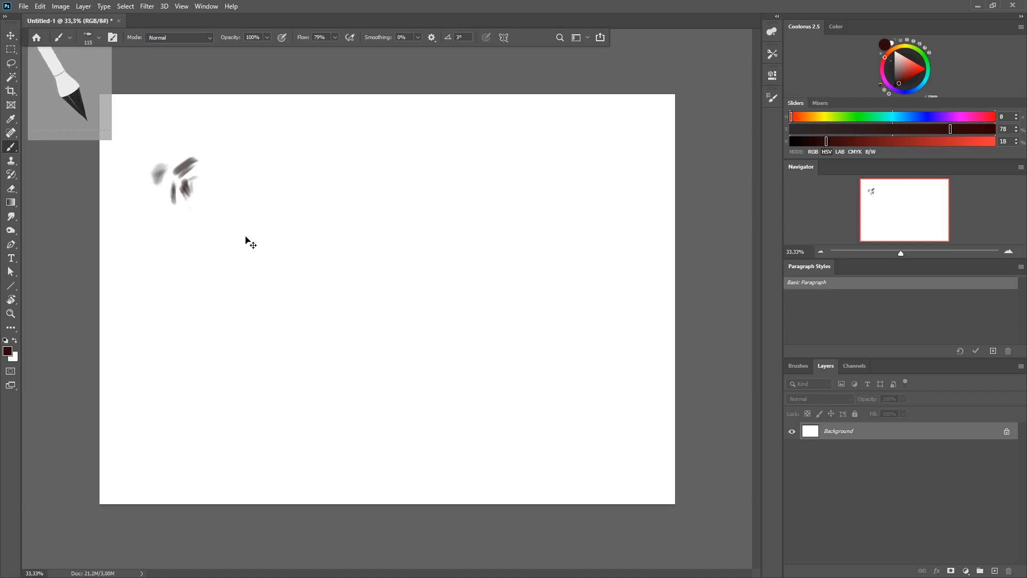
key(ctrl+z)
key(ctrl+z)
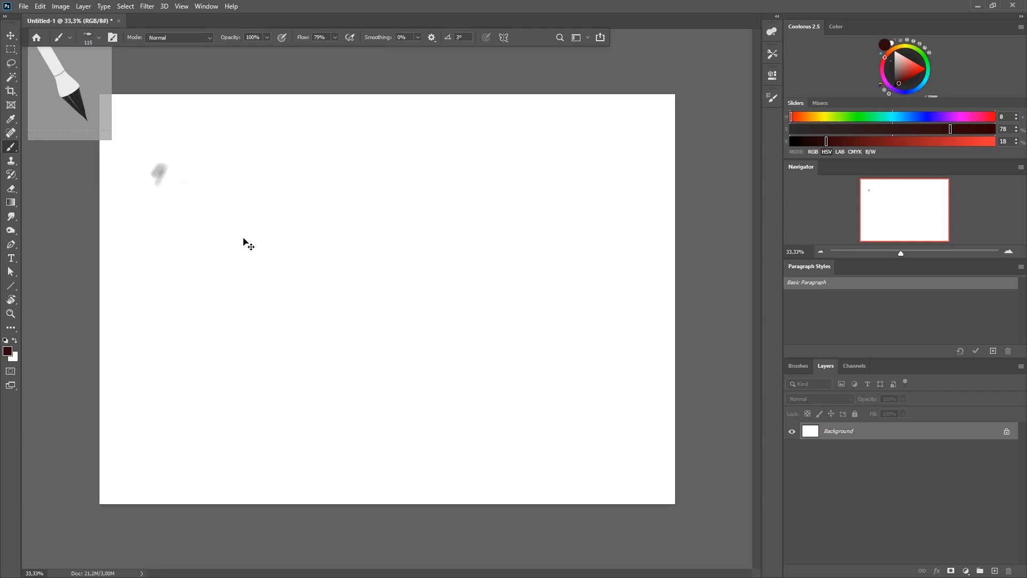
key(ctrl+z)
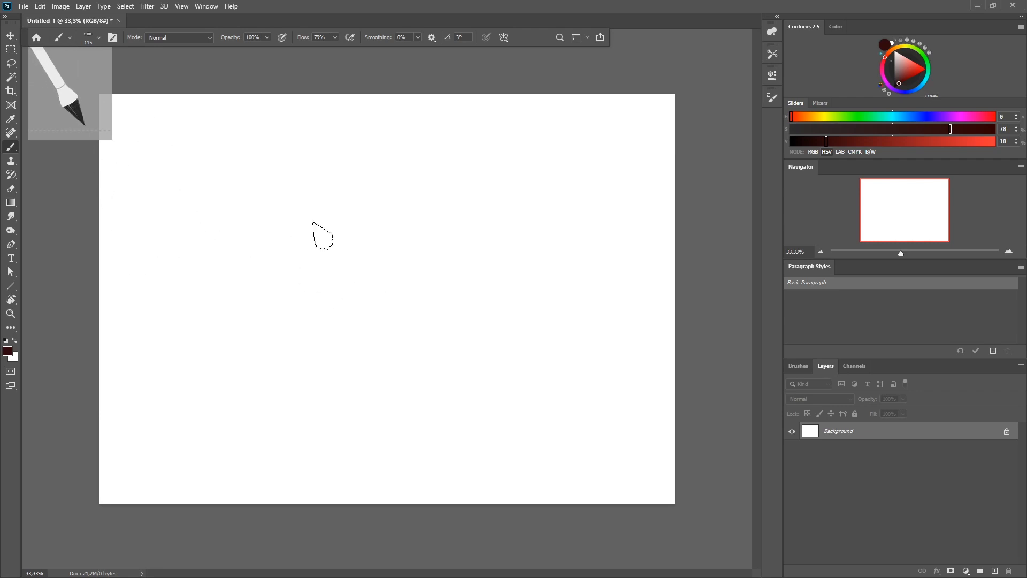
click(920, 52)
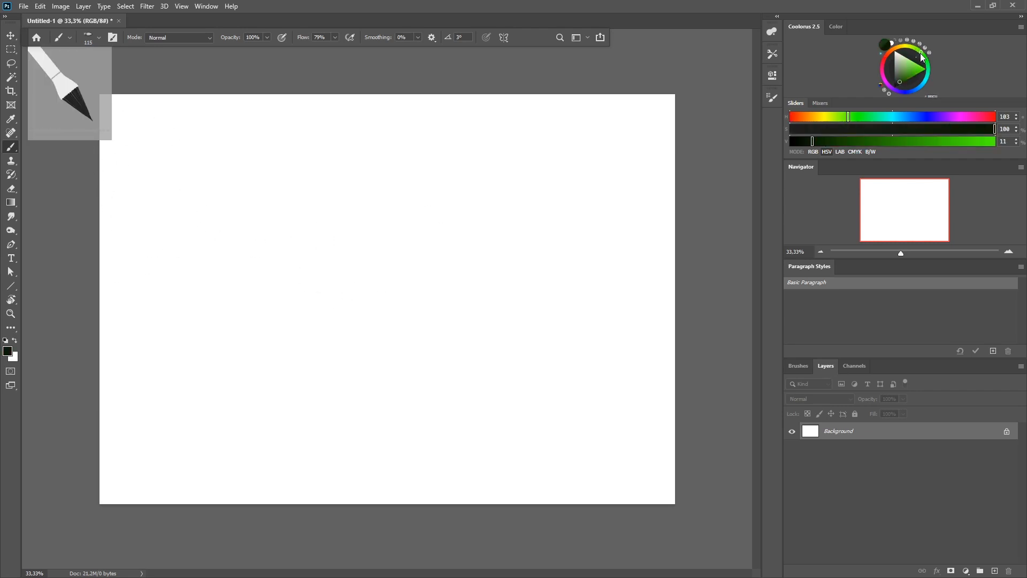
click(903, 83)
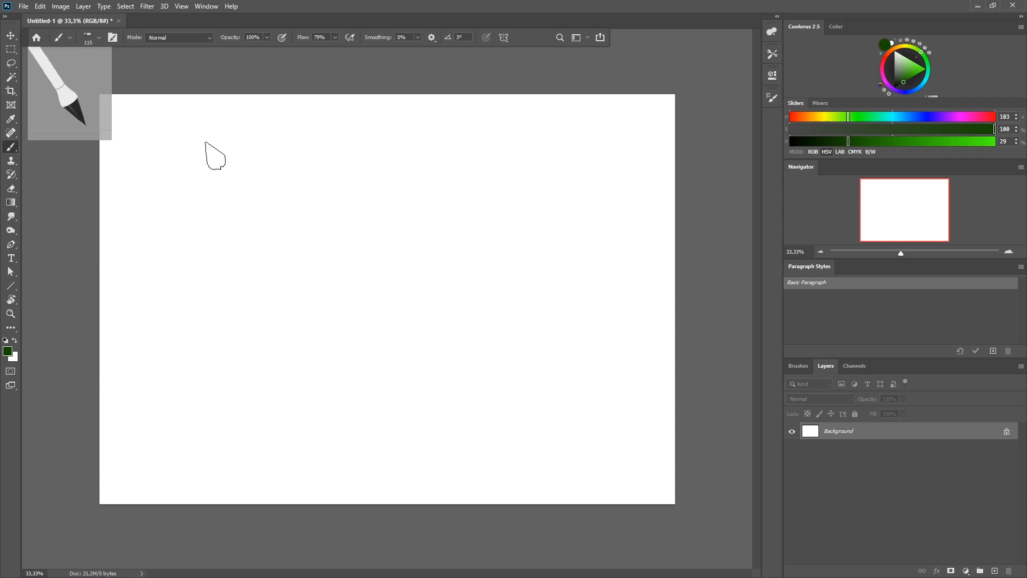
mouse_move(209, 188)
mouse_down()
mouse_move(203, 201)
mouse_move(218, 184)
mouse_move(210, 207)
mouse_move(220, 183)
mouse_move(209, 206)
mouse_move(220, 193)
mouse_move(222, 212)
mouse_move(221, 196)
mouse_up()
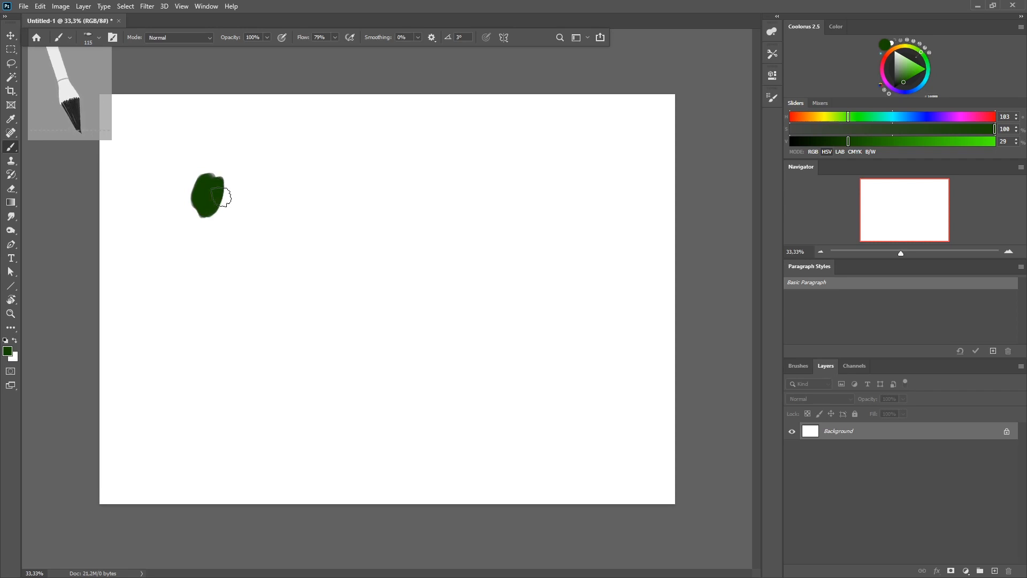
key(ctrl+z)
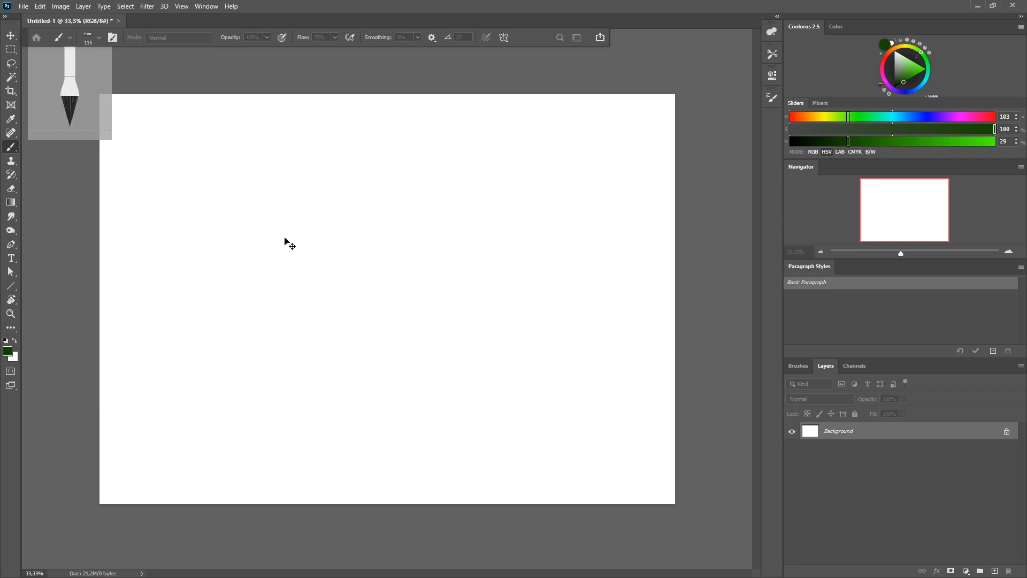
Add a new layer and set the foreground colour to medium green (H 94, S 76, B 44)
key(ctrl+shift+alt+n)
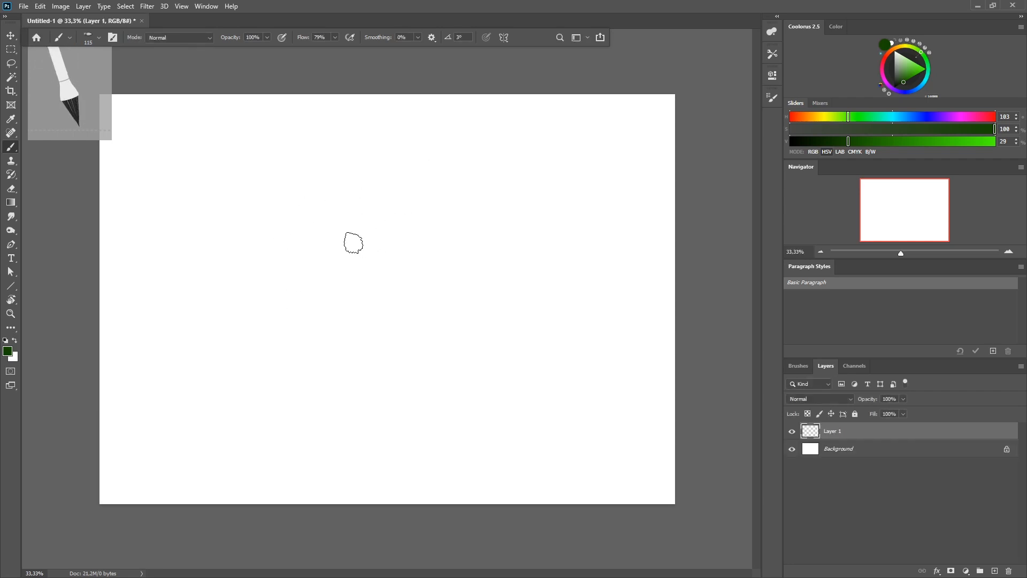
click(904, 76)
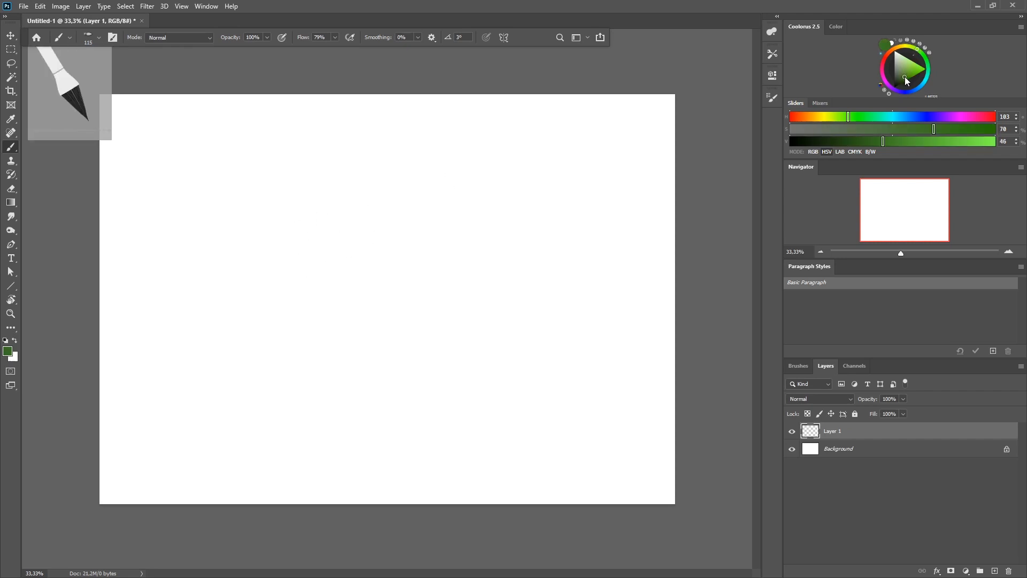
click(904, 76)
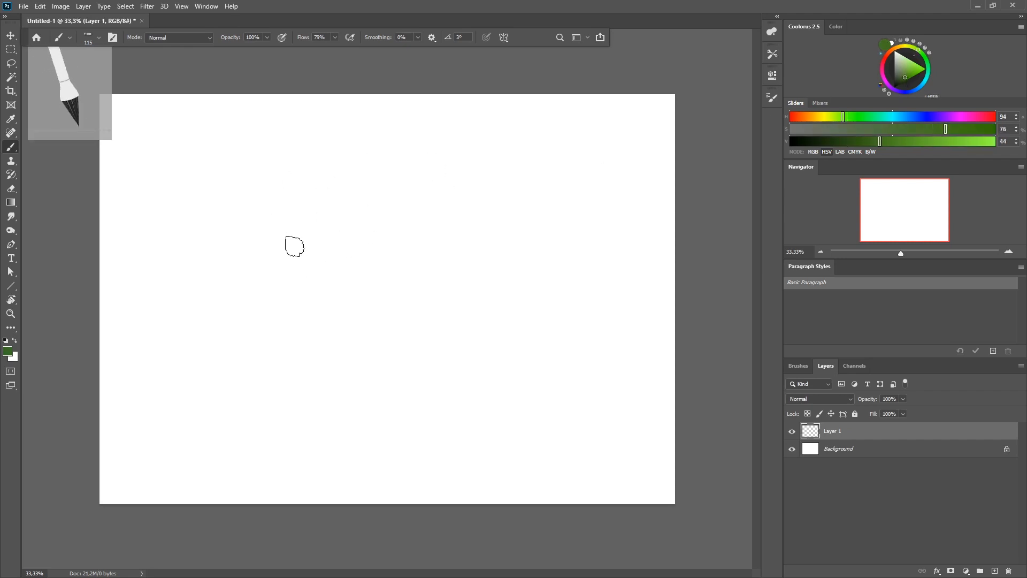
Paint a rough oval foliage clump in medium green on the upper middle of the canvas
mouse_move(321, 220)
mouse_down()
mouse_move(340, 230)
mouse_move(325, 208)
mouse_move(315, 243)
mouse_move(338, 245)
mouse_move(322, 260)
mouse_up()
mouse_move(327, 213)
mouse_down()
mouse_move(344, 230)
mouse_move(373, 217)
mouse_move(339, 239)
mouse_move(355, 252)
mouse_move(328, 239)
mouse_move(323, 252)
mouse_move(292, 250)
mouse_up()
right_click(371, 218)
click(336, 232)
mouse_move(353, 242)
mouse_down()
mouse_move(379, 230)
mouse_move(352, 251)
mouse_move(368, 259)
mouse_move(336, 261)
mouse_move(360, 250)
mouse_move(332, 276)
mouse_move(325, 265)
mouse_move(343, 266)
mouse_move(299, 245)
mouse_move(335, 215)
mouse_move(344, 227)
mouse_move(370, 224)
mouse_move(315, 198)
mouse_move(302, 251)
mouse_move(350, 254)
mouse_move(341, 265)
mouse_move(361, 258)
mouse_move(385, 199)
mouse_move(378, 258)
mouse_move(337, 271)
mouse_move(300, 251)
mouse_up()
mouse_move(391, 257)
mouse_down()
mouse_move(351, 278)
mouse_move(331, 267)
mouse_move(370, 255)
mouse_up()
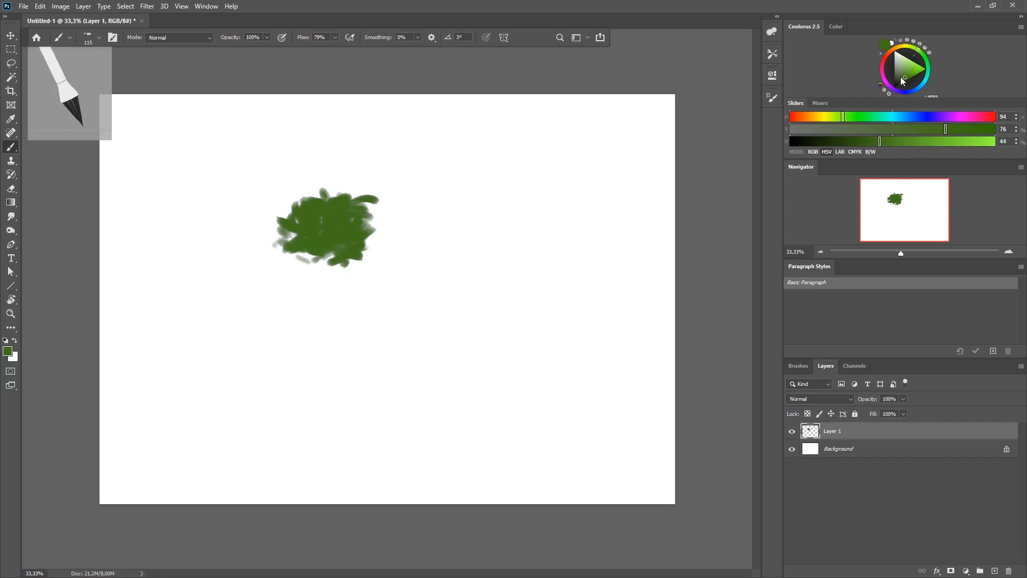
Shade the right and lower parts of the foliage clump with dark green (H 107, S 100, B 25)
drag(903, 83, 904, 84)
drag(352, 209, 357, 214)
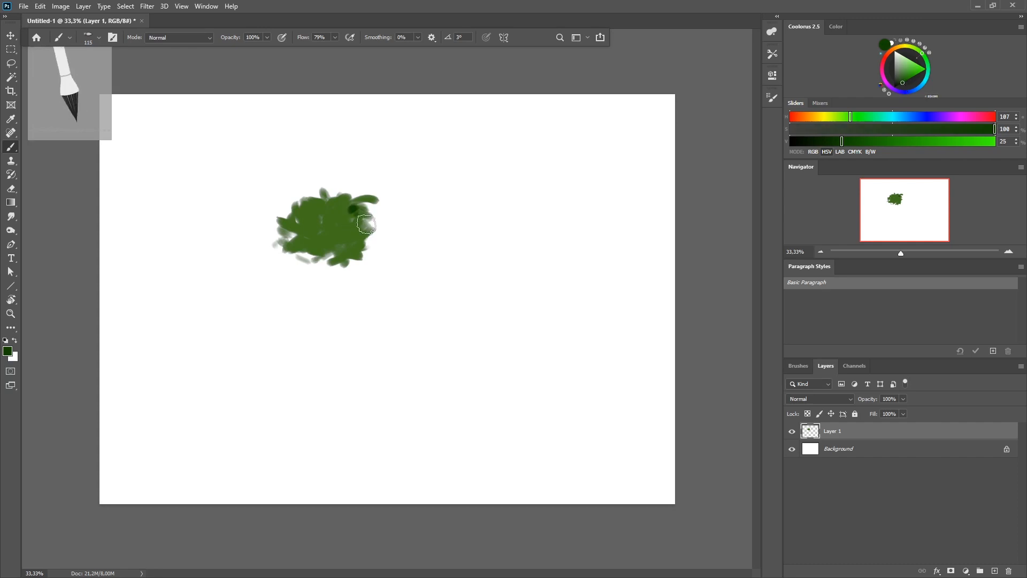
mouse_move(361, 232)
mouse_down()
mouse_move(379, 125)
mouse_move(369, 242)
mouse_move(355, 240)
mouse_move(340, 260)
mouse_move(344, 246)
mouse_move(328, 248)
mouse_move(326, 266)
mouse_move(335, 266)
mouse_move(319, 266)
mouse_move(349, 260)
mouse_move(348, 225)
mouse_move(362, 243)
mouse_move(367, 234)
mouse_move(361, 246)
mouse_move(314, 252)
mouse_move(347, 227)
mouse_move(330, 239)
mouse_move(373, 244)
mouse_move(373, 228)
mouse_move(339, 233)
mouse_move(365, 215)
mouse_move(364, 241)
mouse_move(387, 236)
mouse_move(367, 253)
mouse_move(337, 254)
mouse_move(350, 255)
mouse_move(338, 217)
mouse_up()
Reduce the brush to 67 px, dab yellow-green leaves (H 82, S 67, B 62) along the clump's outer edge, and undo the last dabs
alt+click(338, 217)
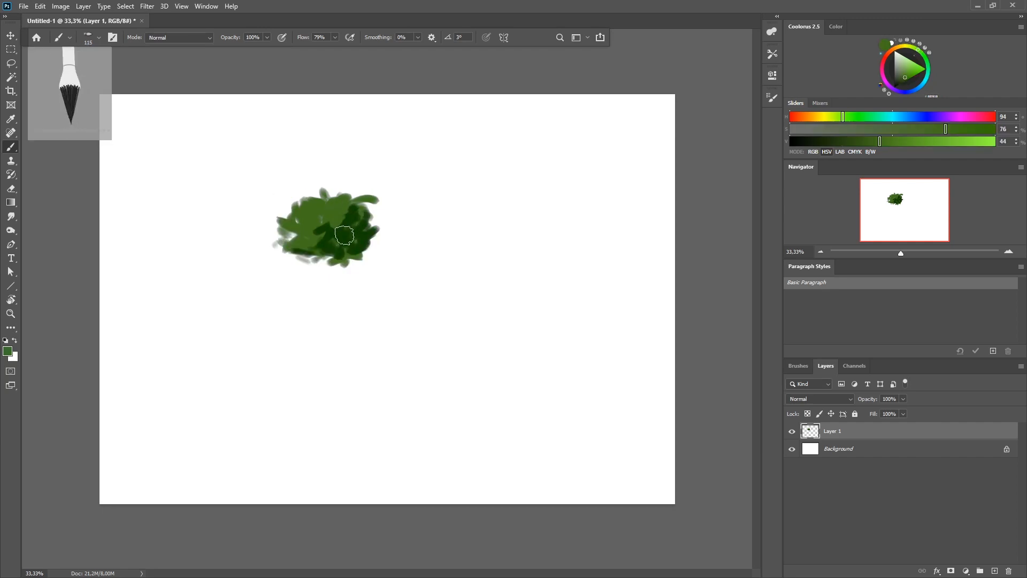
alt+right_click(348, 219)
alt+click(331, 207)
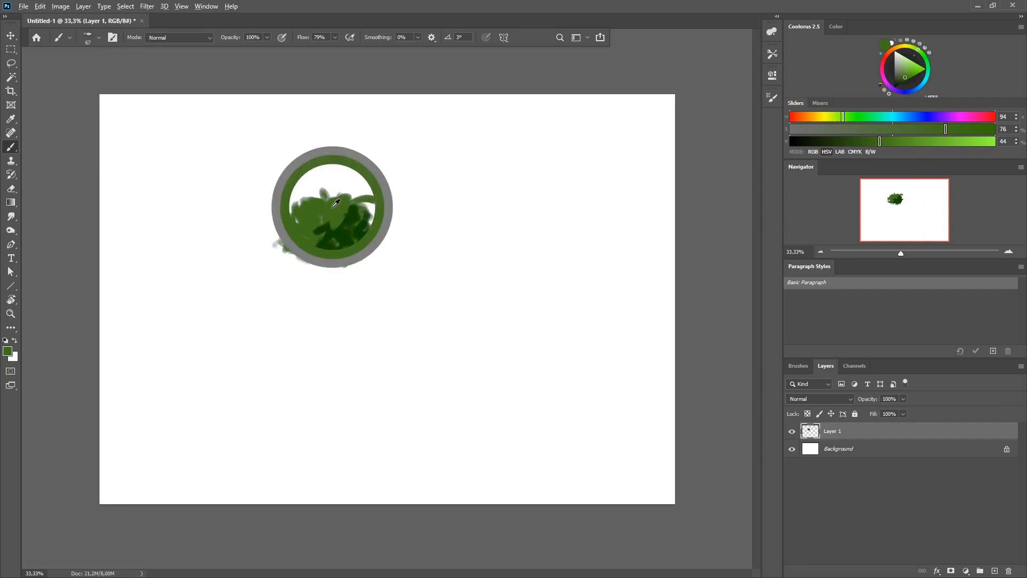
click(914, 47)
drag(305, 189, 307, 193)
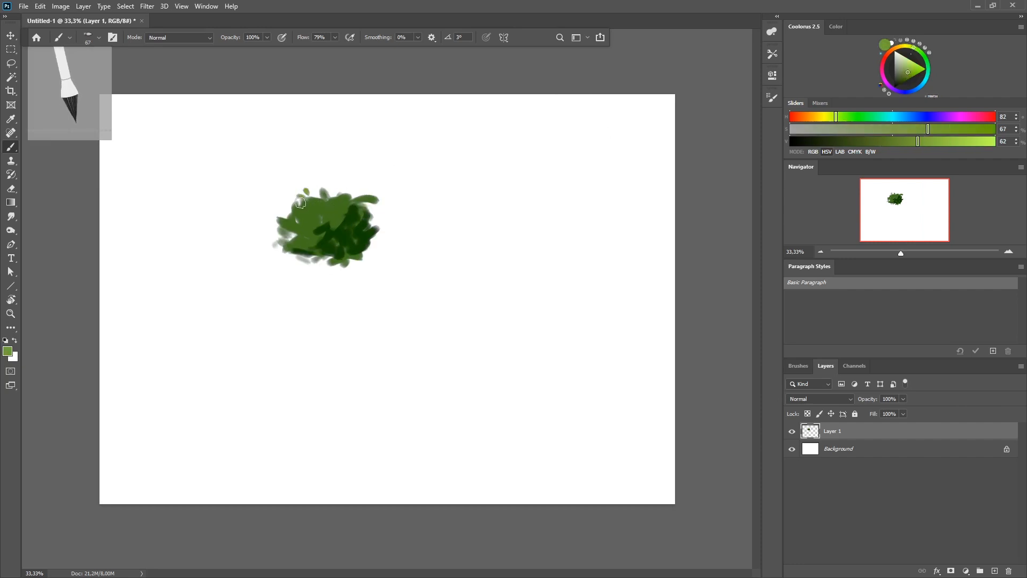
click(287, 202)
click(283, 206)
click(281, 212)
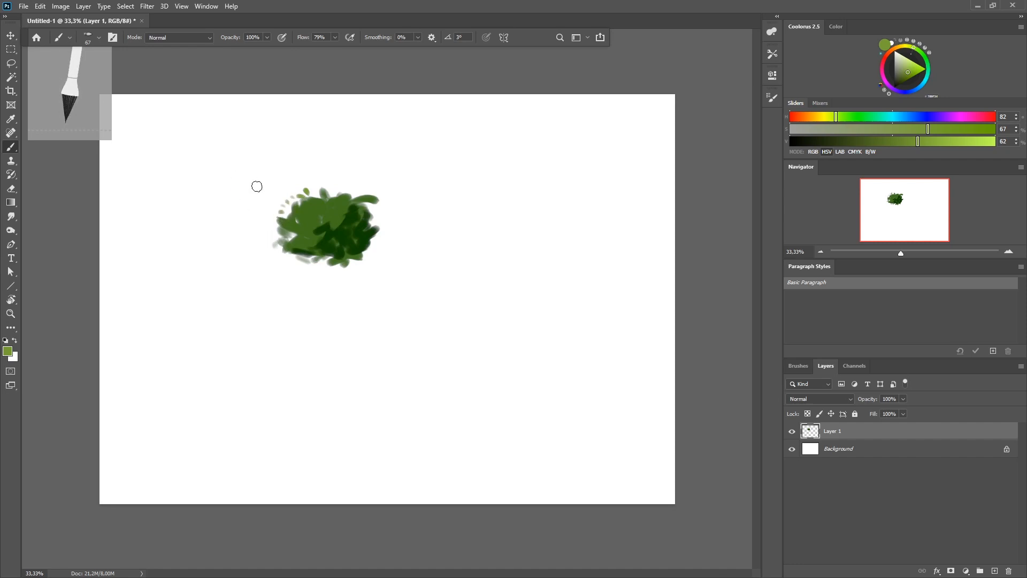
key(ctrl+z)
key(ctrl+z)
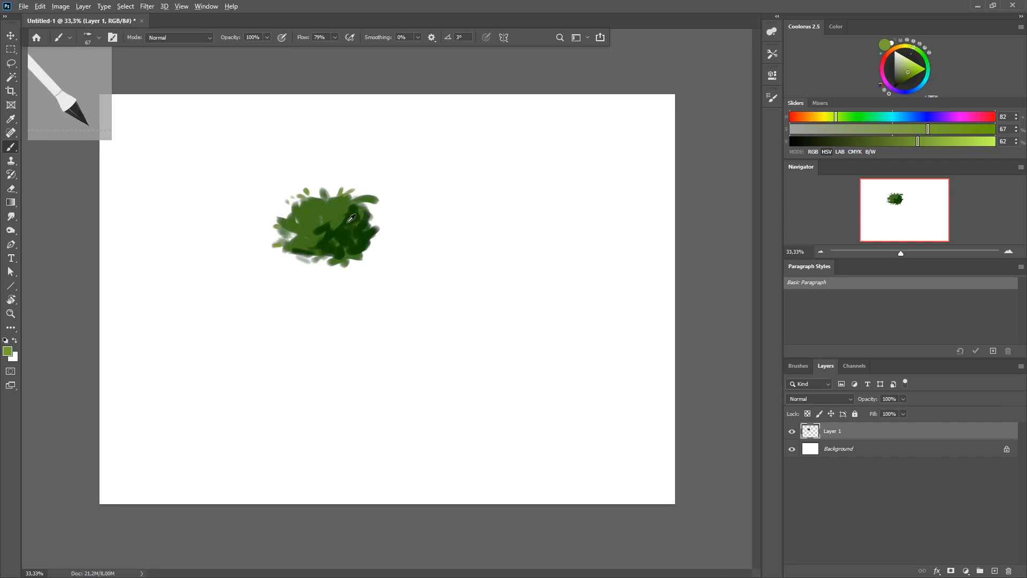
Refine the clump with sampled dark and medium greens and lighten its upper part with brighter green (H 94, S 73, B 57)
alt+click(359, 206)
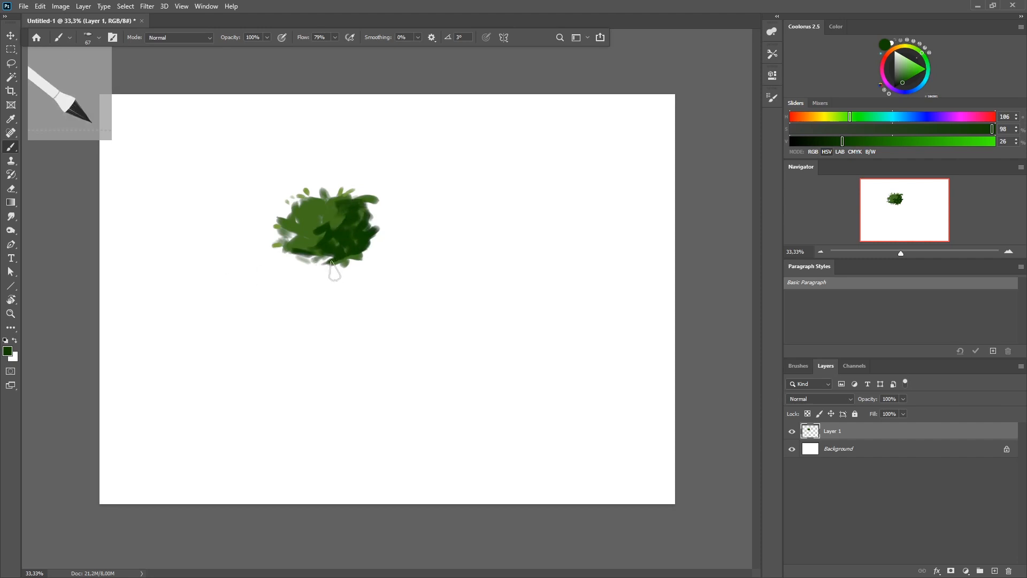
alt+click(330, 224)
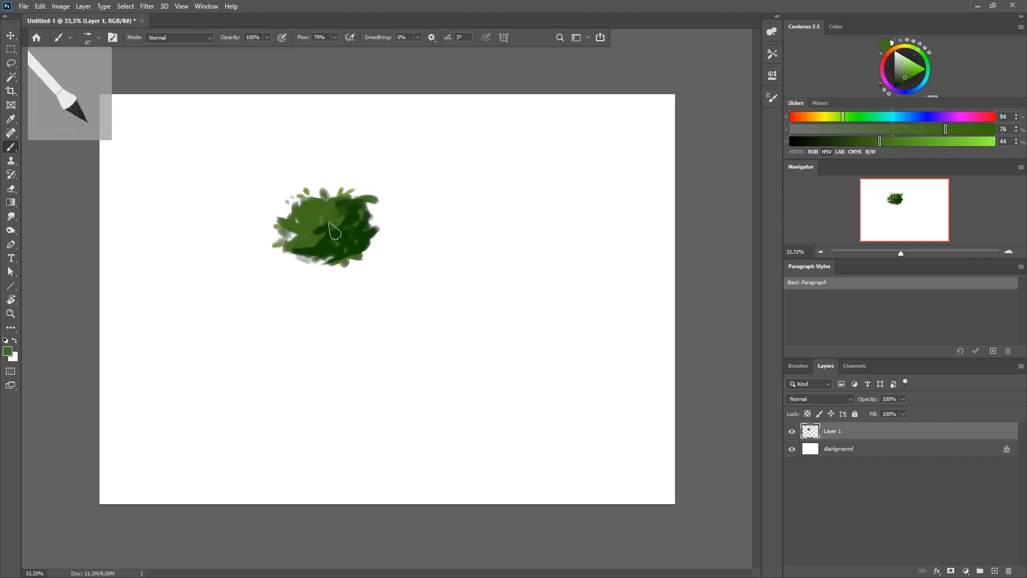
click(907, 74)
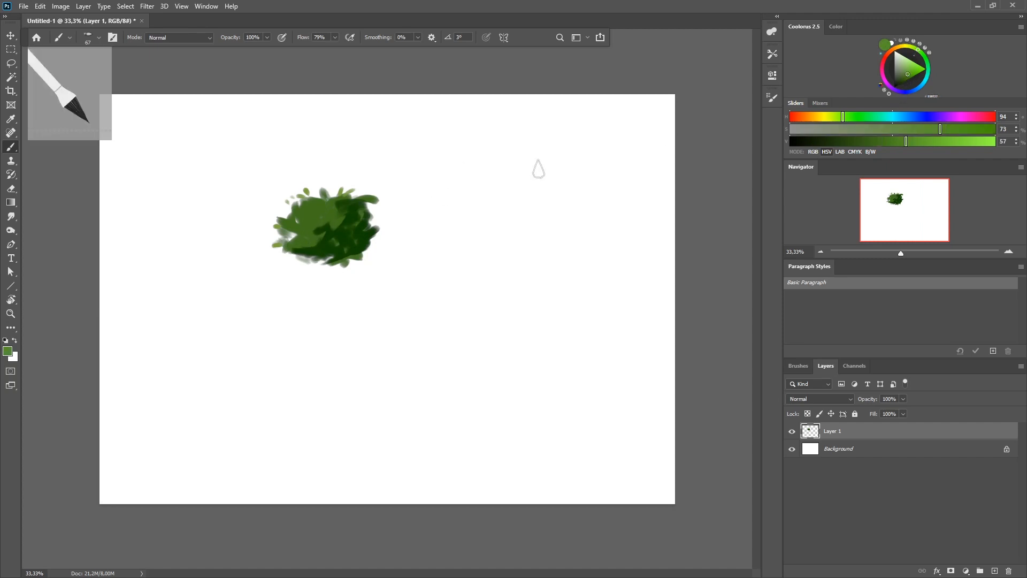
alt+click(315, 228)
Paint a small patch of overlapping horizontal strokes in lighter and darker greens, up and to the right of the clump
mouse_move(438, 175)
mouse_down()
mouse_move(410, 196)
mouse_move(442, 181)
mouse_move(416, 208)
mouse_move(413, 181)
mouse_move(427, 184)
mouse_up()
drag(906, 81, 909, 85)
click(443, 161)
drag(404, 176, 439, 179)
click(901, 84)
Sample green from the small stroke patch and paint a group of short slanted strokes beneath it
alt+click(440, 168)
drag(435, 191, 433, 213)
mouse_move(439, 189)
mouse_down()
mouse_move(425, 221)
mouse_move(447, 215)
mouse_move(422, 236)
mouse_up()
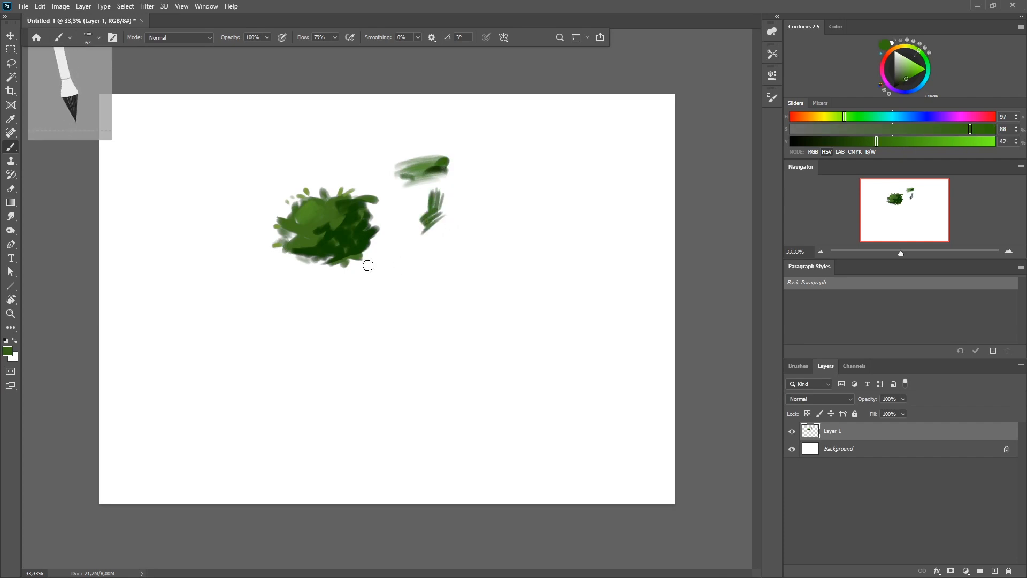
drag(453, 193, 437, 226)
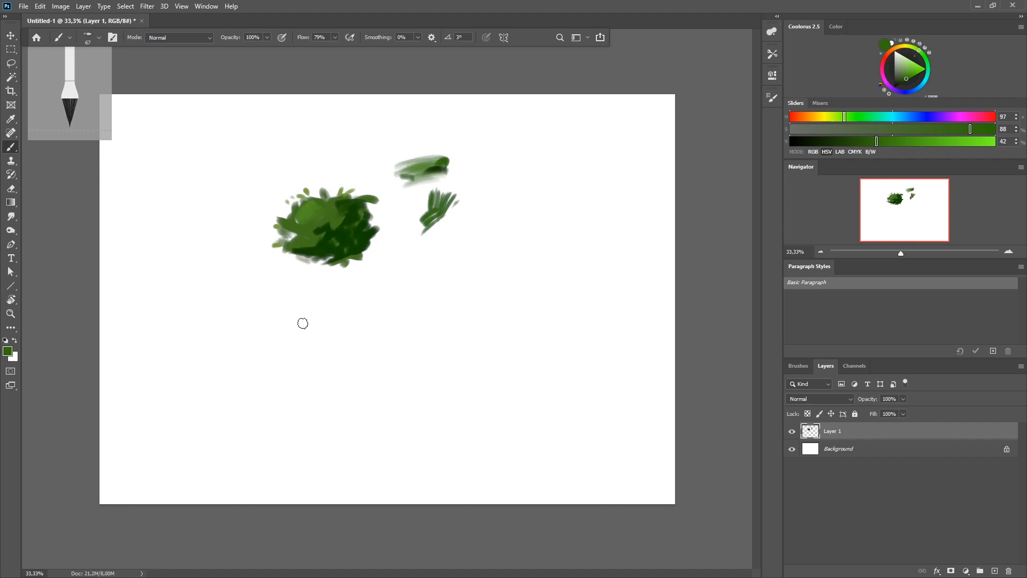
Sample light and dark greens from the foliage clump and blend its light-to-shadow transition with more strokes
alt+click(309, 212)
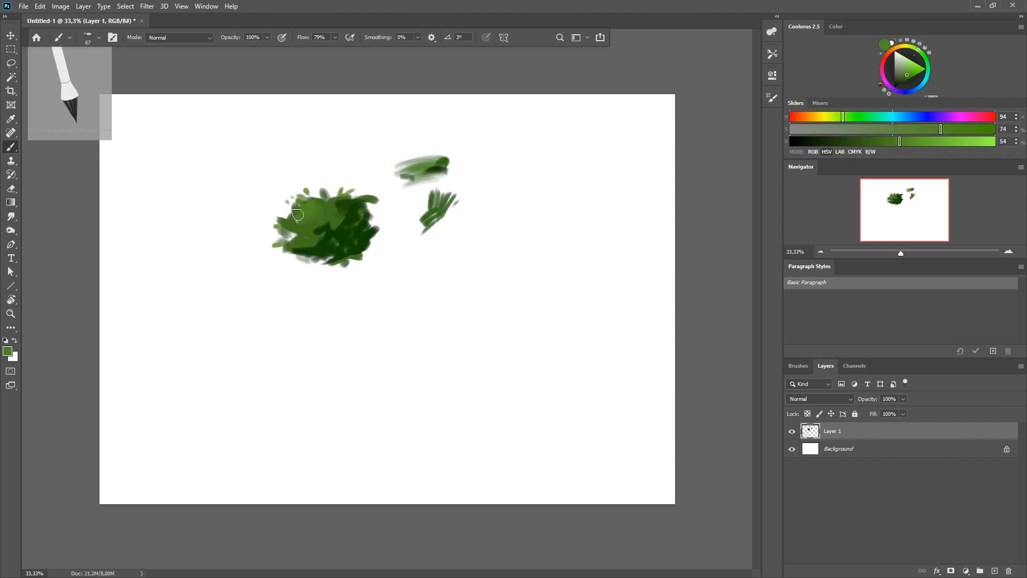
alt+click(329, 223)
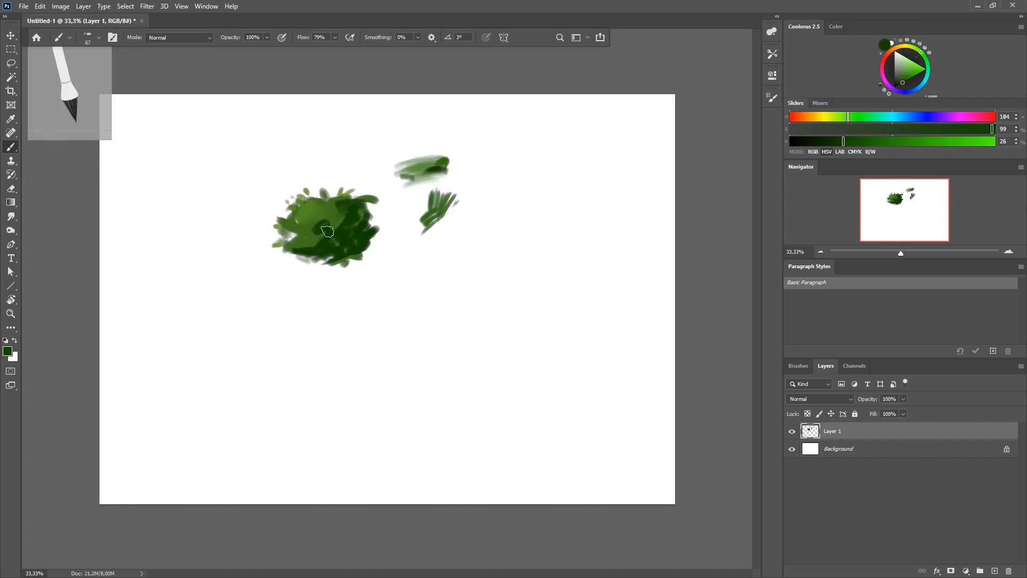
alt+click(298, 255)
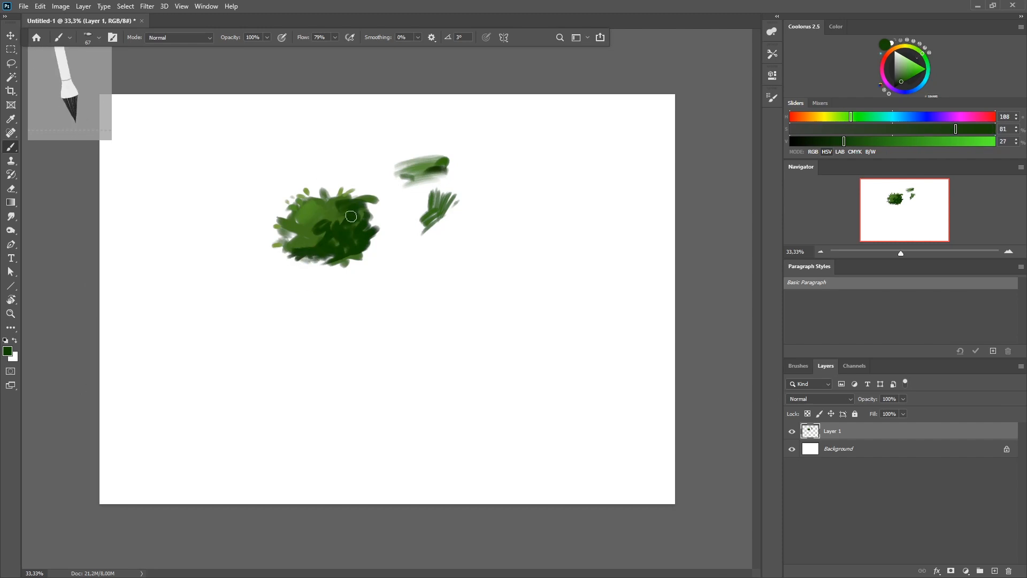
alt+click(316, 235)
alt+click(357, 201)
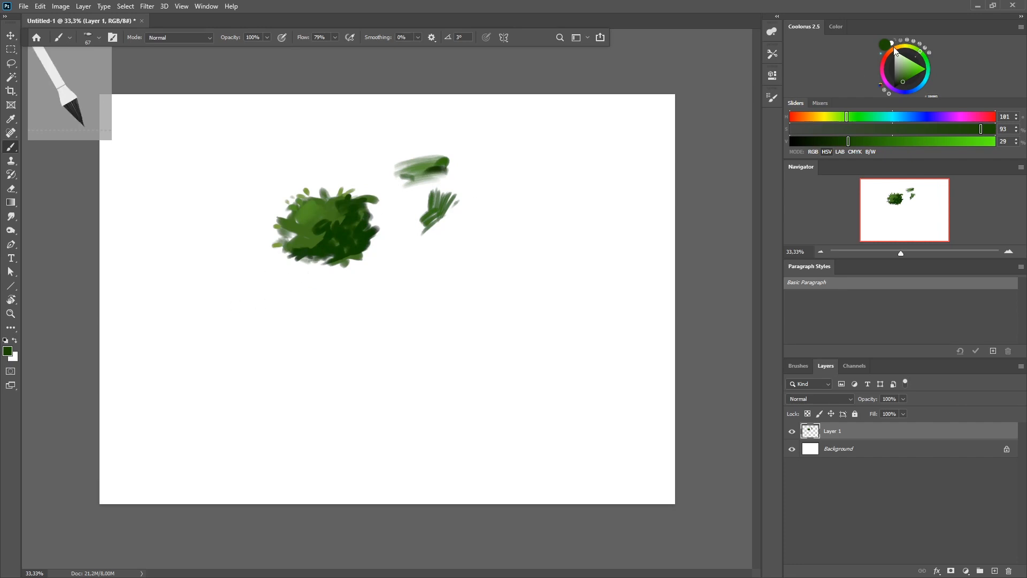
Switch to the Flat Blunt 2 brush preset
right_click(365, 257)
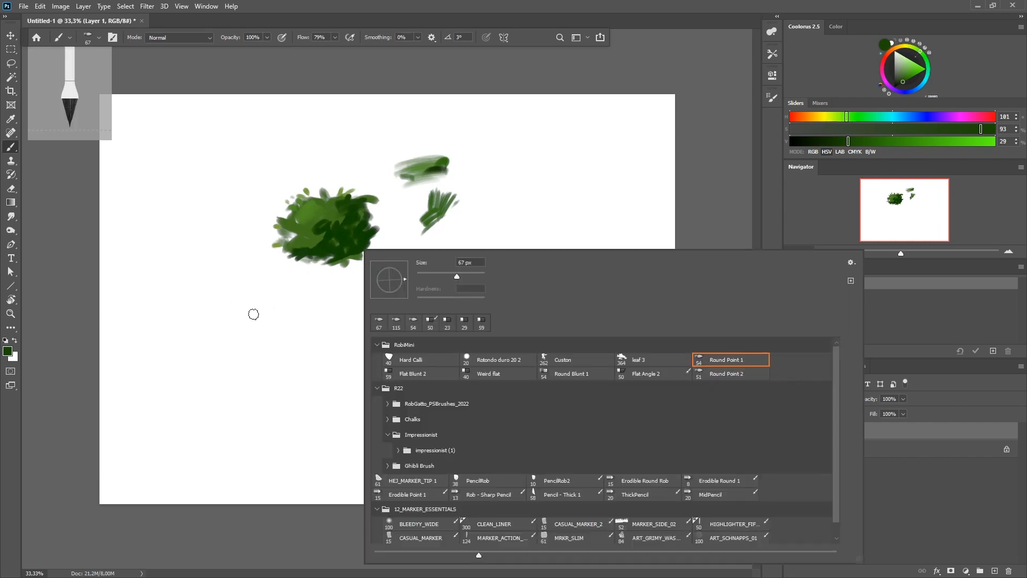
click(421, 373)
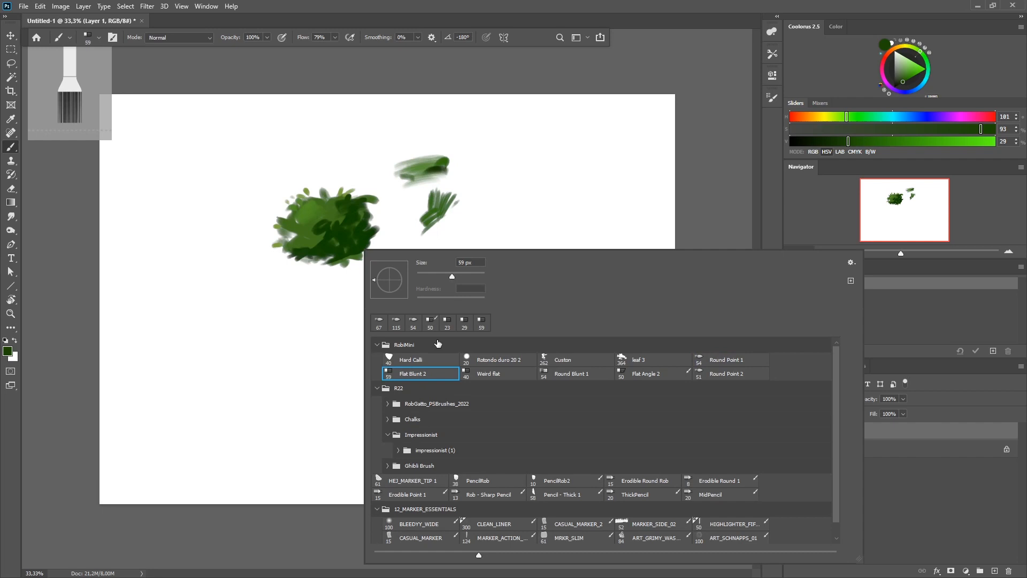
click(60, 396)
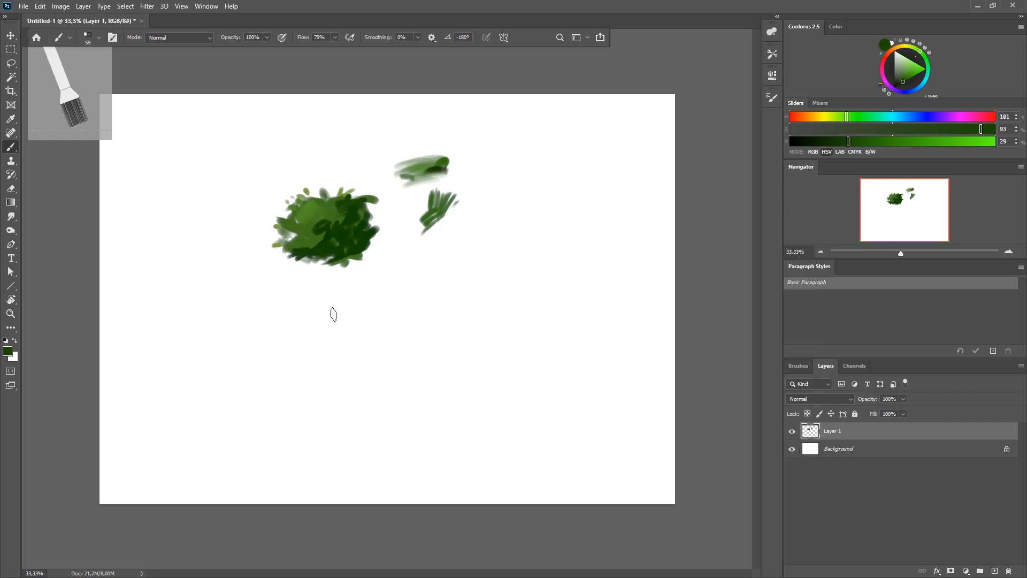
Enlarge the brush to 143 px and paint vertical, curved and horizontal sample strokes in muted brown (H 47, S 33, B 41) below the greens
click(903, 51)
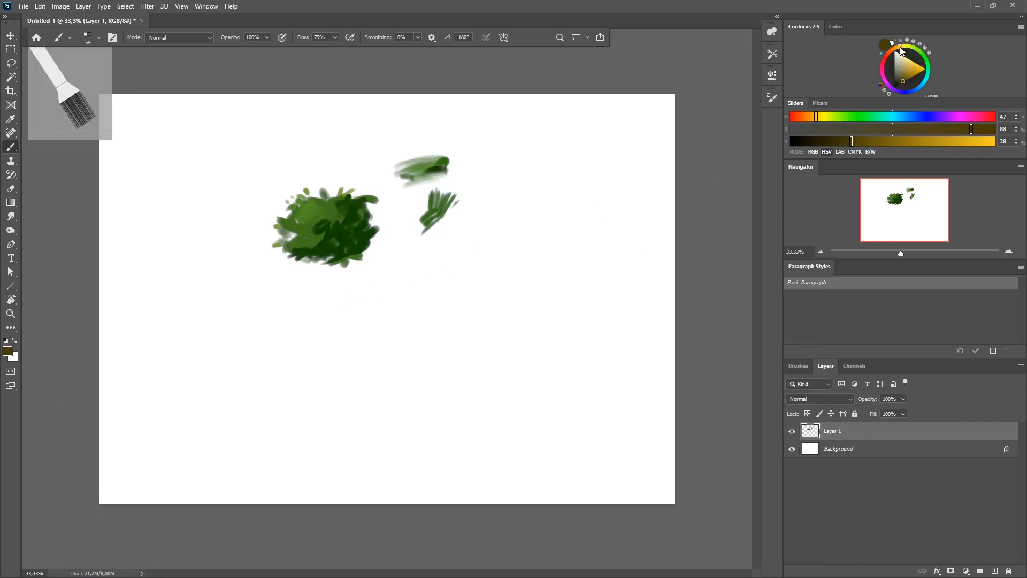
mouse_move(442, 282)
mouse_down()
mouse_move(443, 310)
mouse_move(447, 292)
mouse_move(467, 311)
mouse_move(475, 287)
mouse_move(511, 275)
mouse_move(478, 293)
mouse_move(516, 271)
mouse_up()
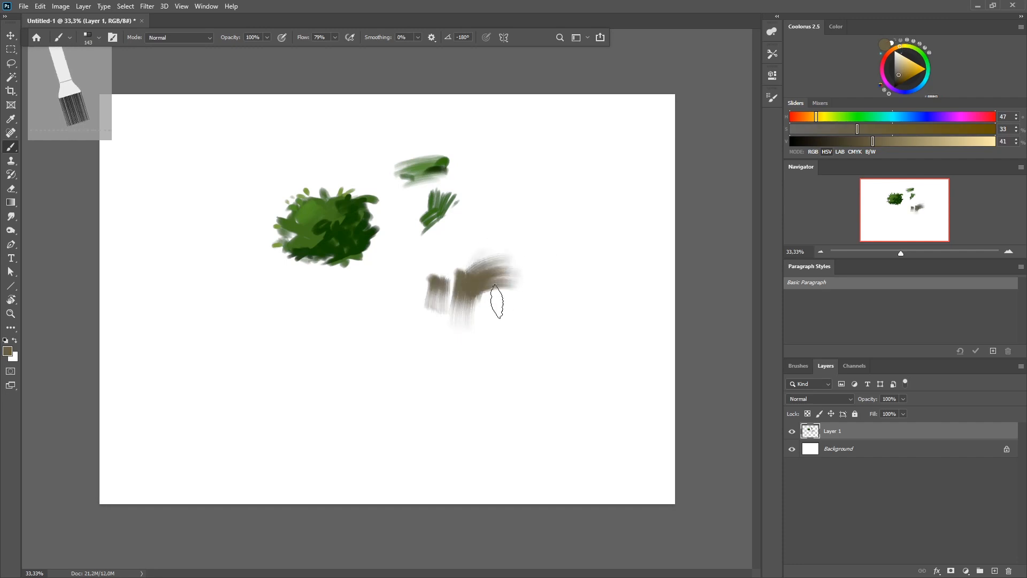
mouse_move(399, 302)
mouse_down()
mouse_move(412, 343)
mouse_move(415, 300)
mouse_move(420, 379)
mouse_move(405, 368)
mouse_move(396, 321)
mouse_move(395, 375)
mouse_move(383, 329)
mouse_up()
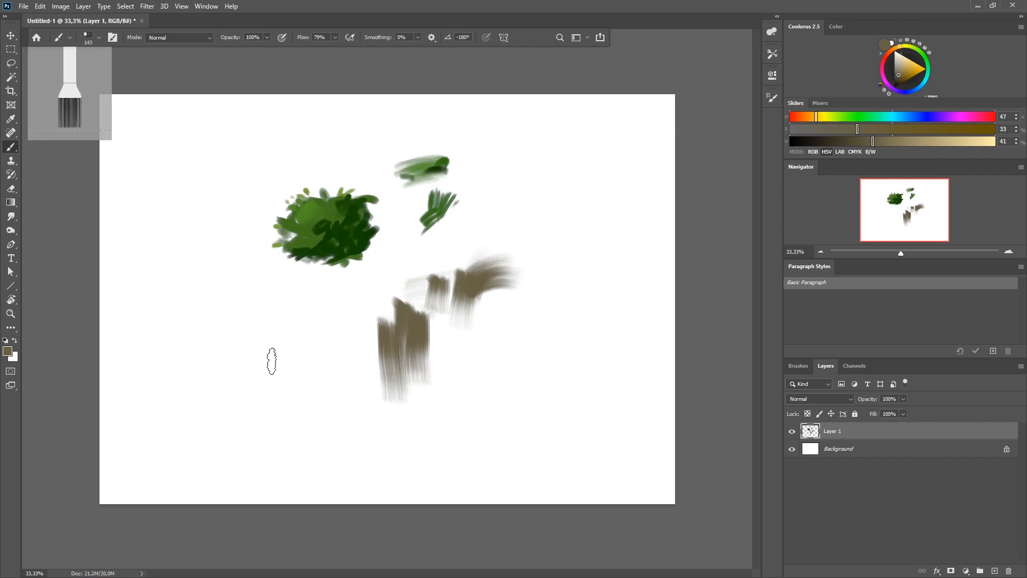
drag(249, 354, 357, 357)
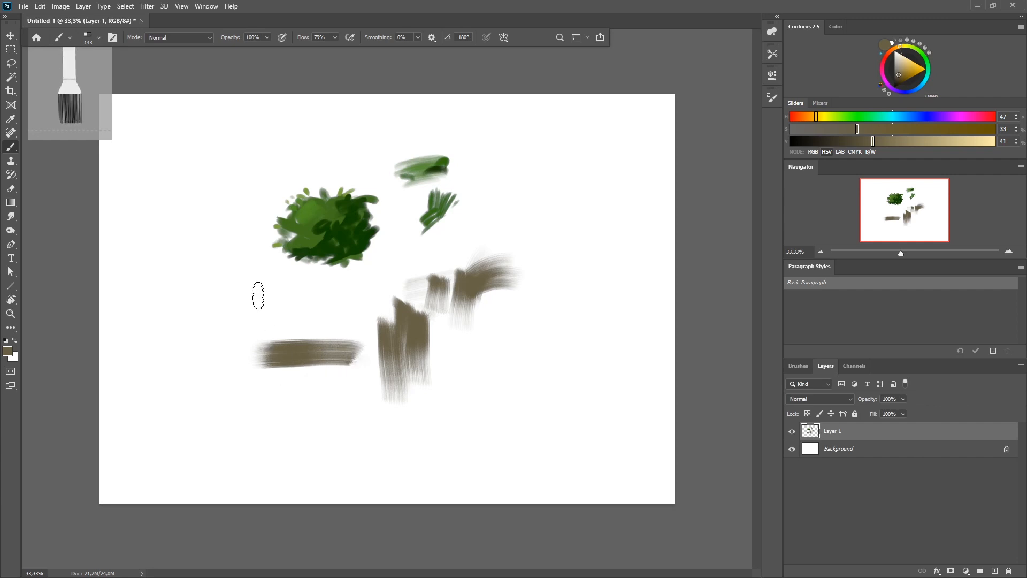
Paint more vertical and horizontal muted brown sample strokes on both sides of the central vertical strokes, varying the bristle tilt and pressure
mouse_move(257, 291)
mouse_down()
mouse_move(257, 341)
mouse_move(336, 310)
mouse_up()
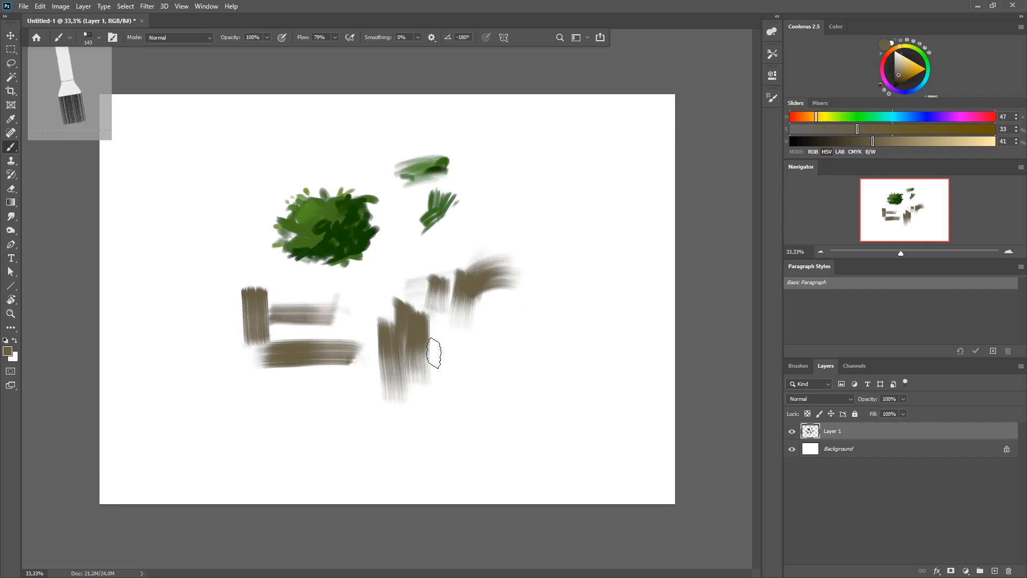
drag(475, 368, 578, 358)
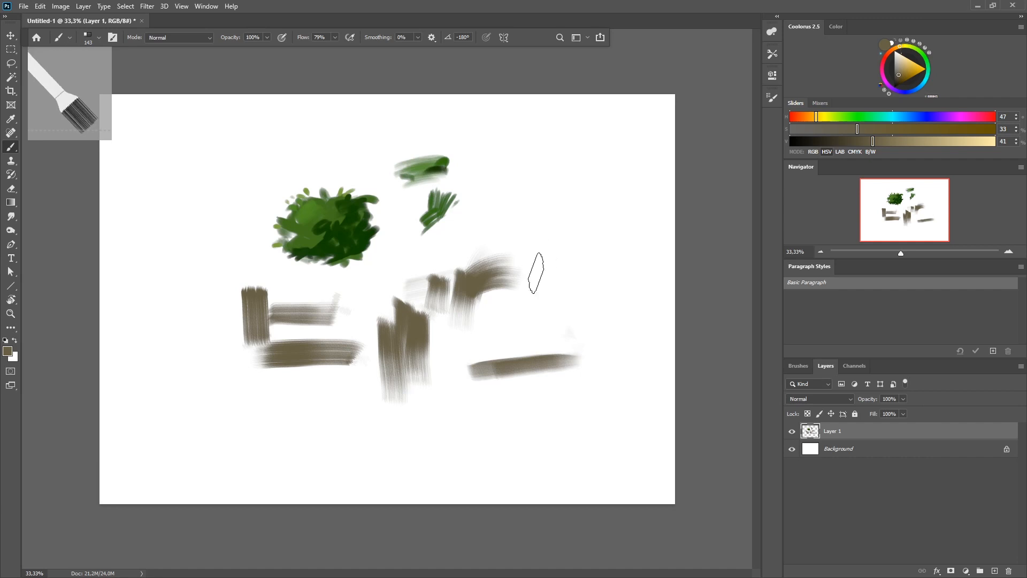
drag(535, 288, 484, 291)
mouse_move(476, 331)
mouse_down()
mouse_move(572, 321)
mouse_move(465, 354)
mouse_move(613, 337)
mouse_move(553, 341)
mouse_move(487, 364)
mouse_move(549, 346)
mouse_move(591, 304)
mouse_up()
Reduce the brush to 101 px and block in a rock below the brown strokes with light grey, brown and near-black tones
mouse_move(527, 396)
mouse_down()
mouse_move(541, 432)
mouse_move(548, 399)
mouse_move(522, 428)
mouse_move(543, 431)
mouse_move(529, 420)
mouse_move(535, 395)
mouse_move(527, 420)
mouse_move(508, 412)
mouse_move(561, 416)
mouse_move(514, 412)
mouse_move(527, 388)
mouse_move(551, 427)
mouse_move(519, 427)
mouse_move(536, 429)
mouse_up()
alt+click(561, 396)
alt+click(544, 426)
click(895, 81)
mouse_move(536, 429)
mouse_down()
mouse_move(523, 450)
mouse_move(522, 424)
mouse_move(500, 436)
mouse_move(536, 434)
mouse_up()
alt+click(522, 415)
alt+click(540, 428)
alt+click(536, 405)
mouse_move(493, 396)
mouse_down()
mouse_move(515, 397)
mouse_move(503, 420)
mouse_move(515, 420)
mouse_move(498, 403)
mouse_up()
alt+click(506, 421)
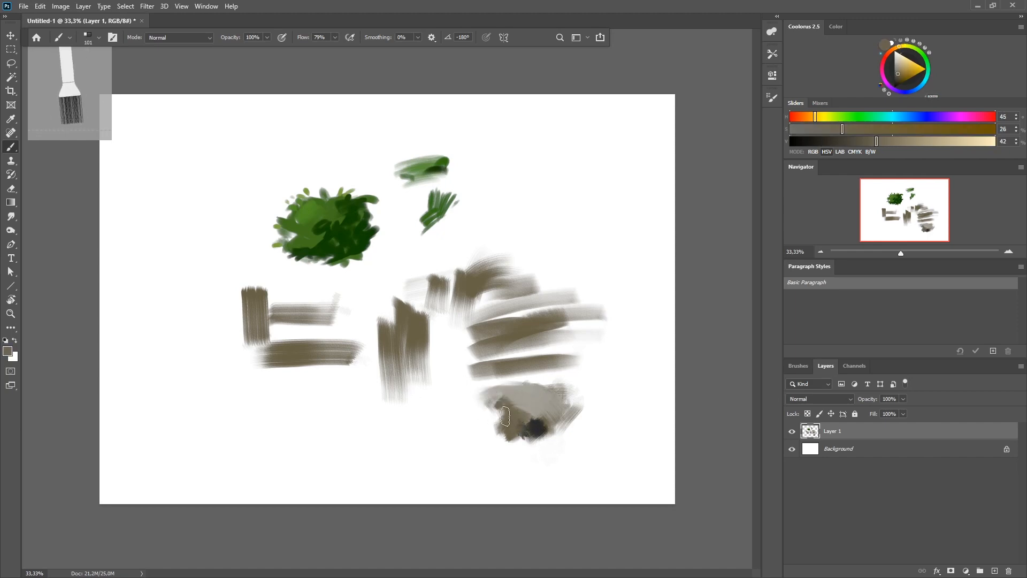
Sample white from the canvas and carve the rock's upper edge with a 65 px brush, trimming the brown stroke above it
alt+click(566, 375)
mouse_move(562, 380)
mouse_down()
mouse_move(584, 408)
mouse_move(555, 383)
mouse_move(577, 397)
mouse_move(581, 378)
mouse_move(436, 385)
mouse_up()
drag(593, 374, 611, 376)
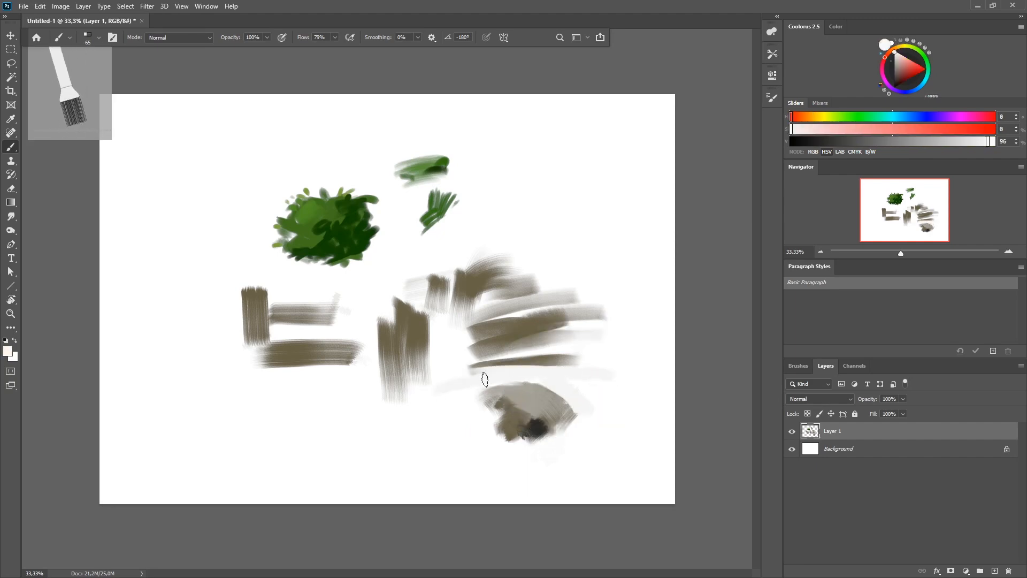
alt+click(462, 402)
mouse_move(476, 387)
mouse_down()
mouse_move(567, 376)
mouse_move(556, 381)
mouse_up()
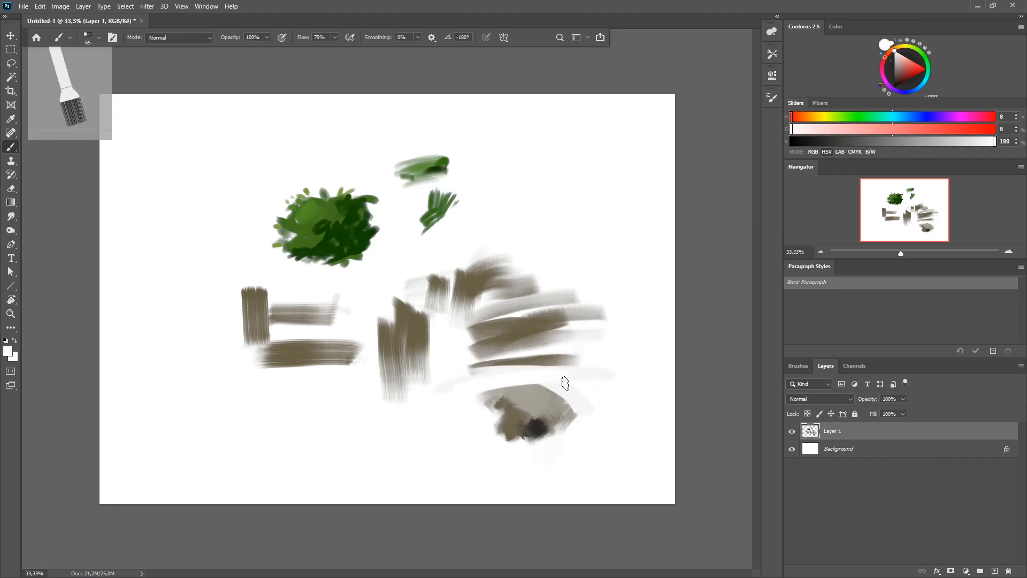
Sample the rock's browns and greys to blend its shadow planes, and clean its outline with white
alt+click(503, 405)
mouse_move(502, 402)
mouse_down()
mouse_move(476, 423)
mouse_move(499, 398)
mouse_move(511, 421)
mouse_move(504, 434)
mouse_move(498, 422)
mouse_move(546, 433)
mouse_move(519, 432)
mouse_move(546, 428)
mouse_up()
alt+click(503, 405)
alt+click(553, 426)
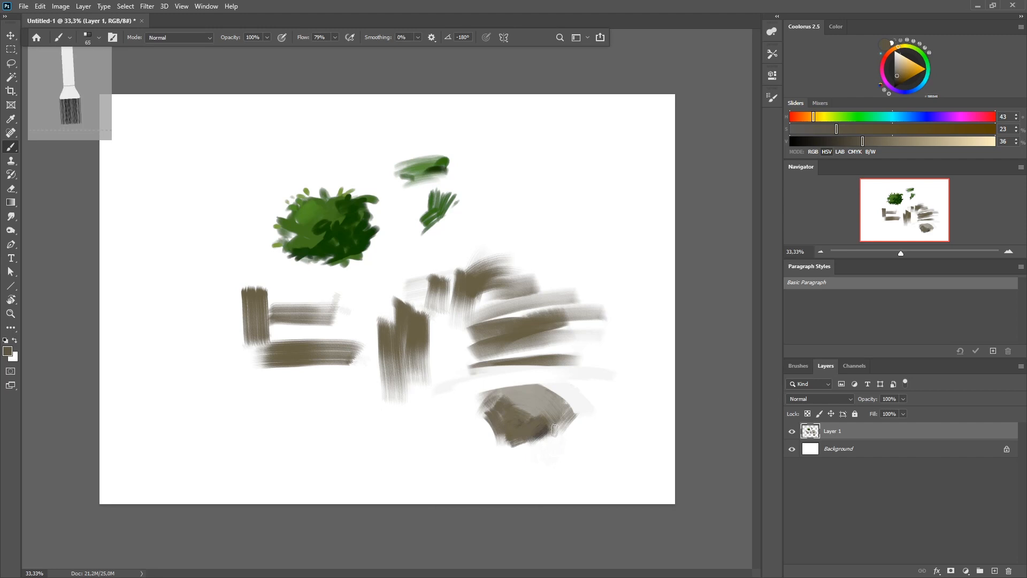
alt+click(539, 406)
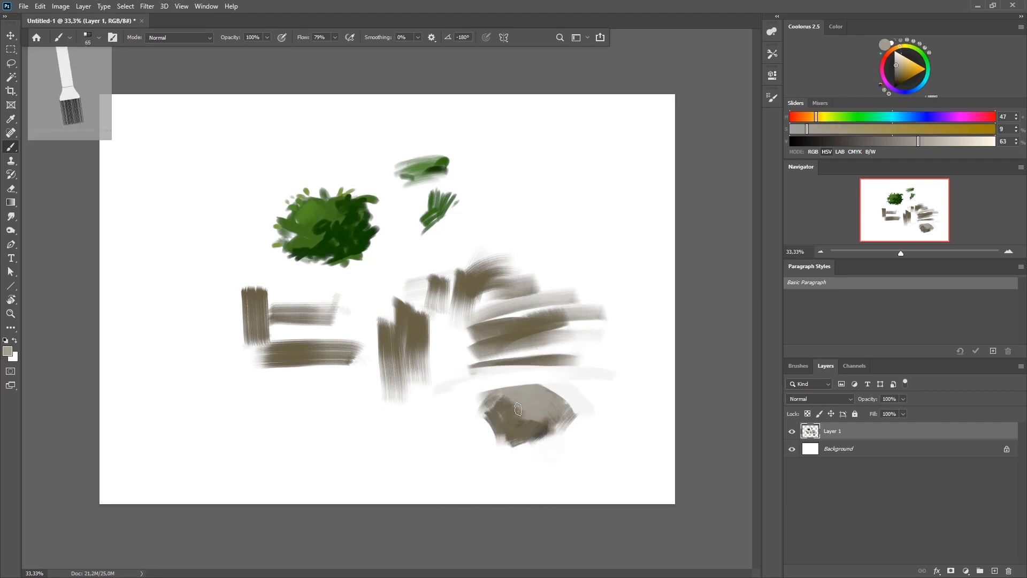
alt+click(540, 427)
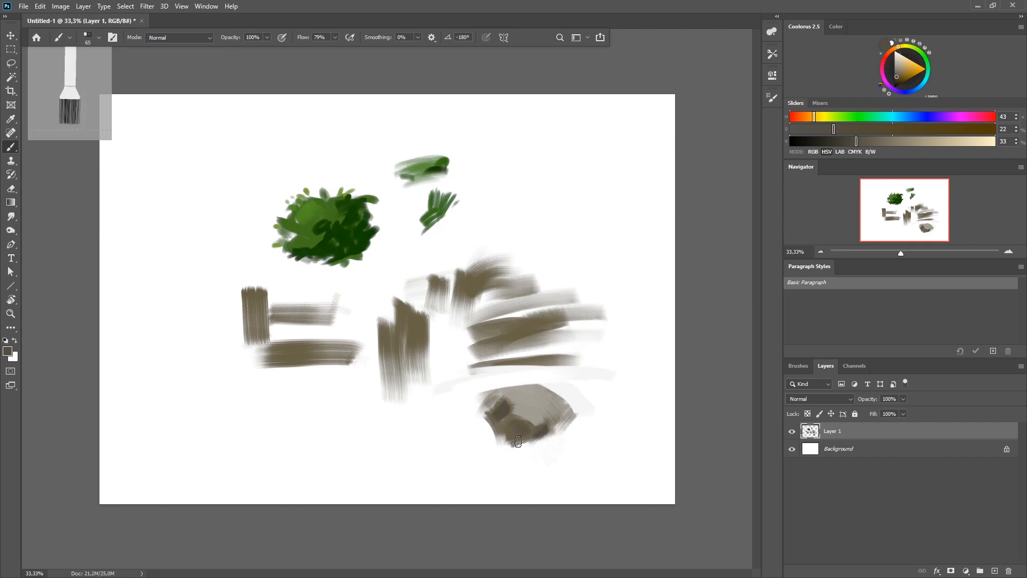
alt+click(484, 380)
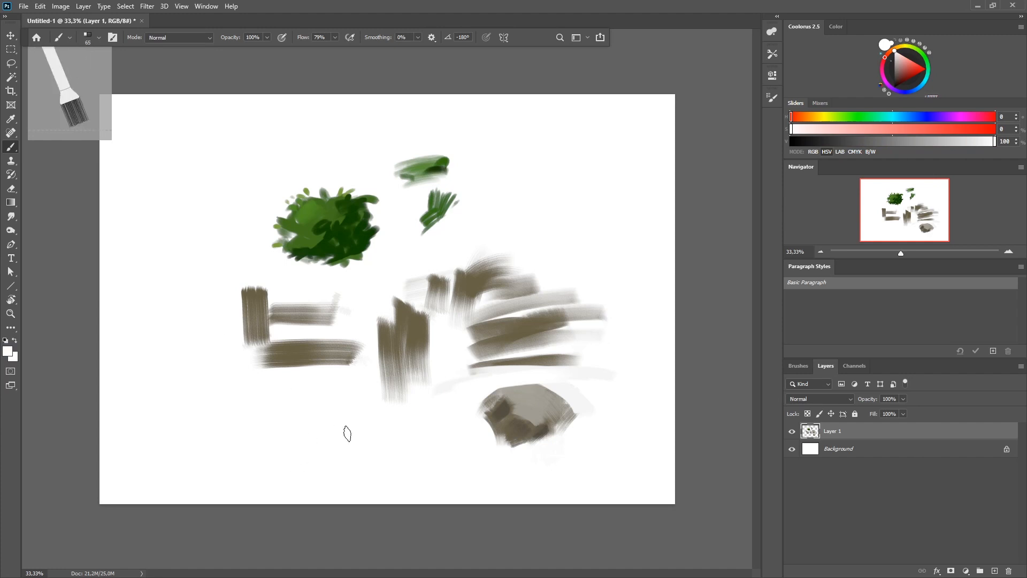
Switch to the Weird flat brush preset and paint brown vertical and grey slanted sample strokes at 76 px beside the rock
right_click(357, 434)
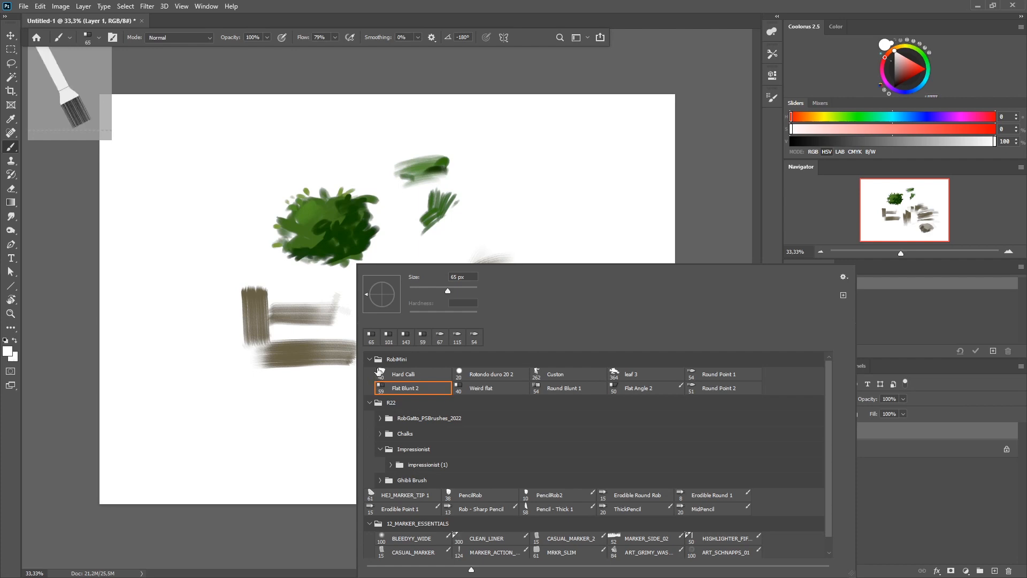
click(490, 389)
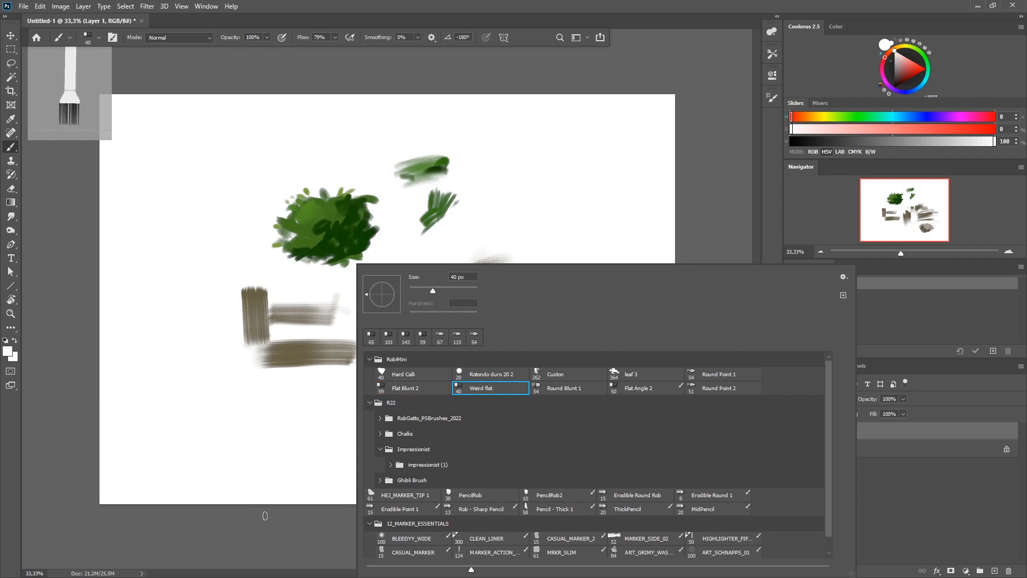
click(265, 516)
mouse_move(344, 422)
mouse_down()
mouse_move(356, 418)
mouse_move(346, 436)
mouse_up()
alt+click(422, 323)
mouse_move(349, 397)
mouse_down()
mouse_move(354, 453)
mouse_move(362, 430)
mouse_move(358, 461)
mouse_move(363, 421)
mouse_move(367, 466)
mouse_move(376, 413)
mouse_move(371, 461)
mouse_up()
mouse_move(378, 409)
mouse_down()
mouse_move(379, 471)
mouse_move(423, 415)
mouse_up()
alt+click(546, 399)
mouse_move(369, 438)
mouse_down()
mouse_move(436, 411)
mouse_move(409, 416)
mouse_up()
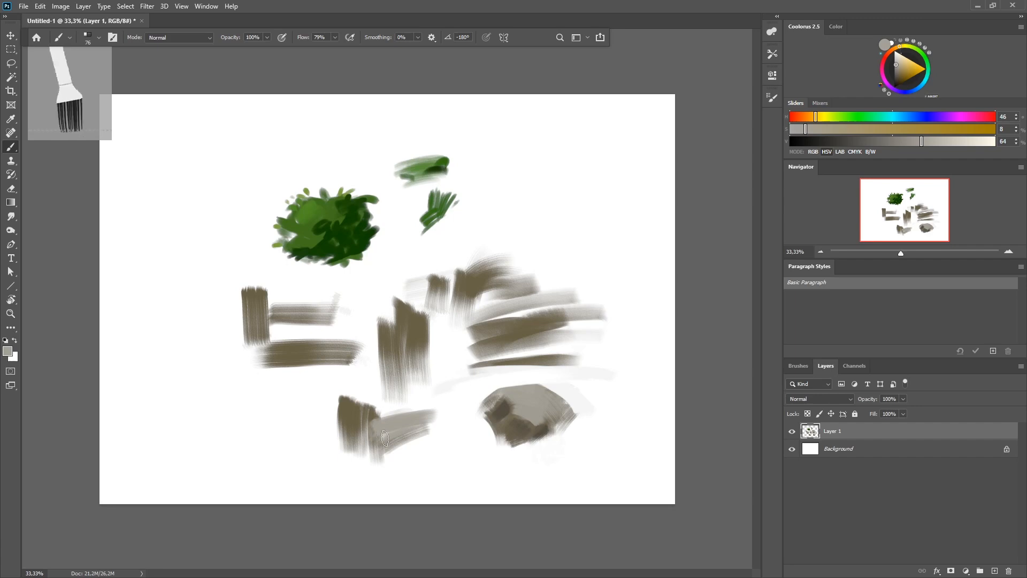
Switch to the Flat Angle 2 preset and paint curved brown sample strokes (H 46, S 27, B 44) at 120 to 150 px in the upper right
right_click(385, 438)
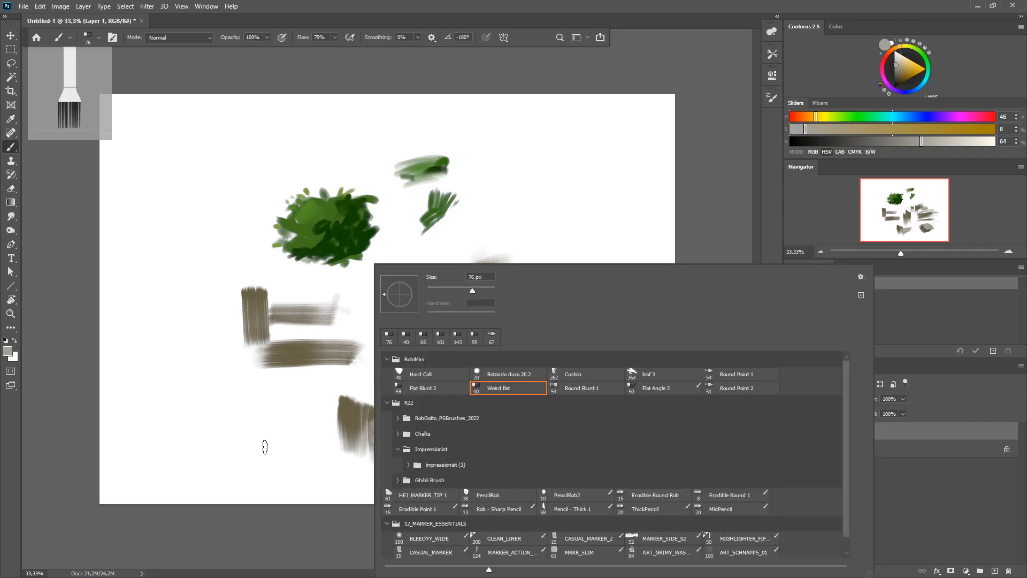
click(661, 390)
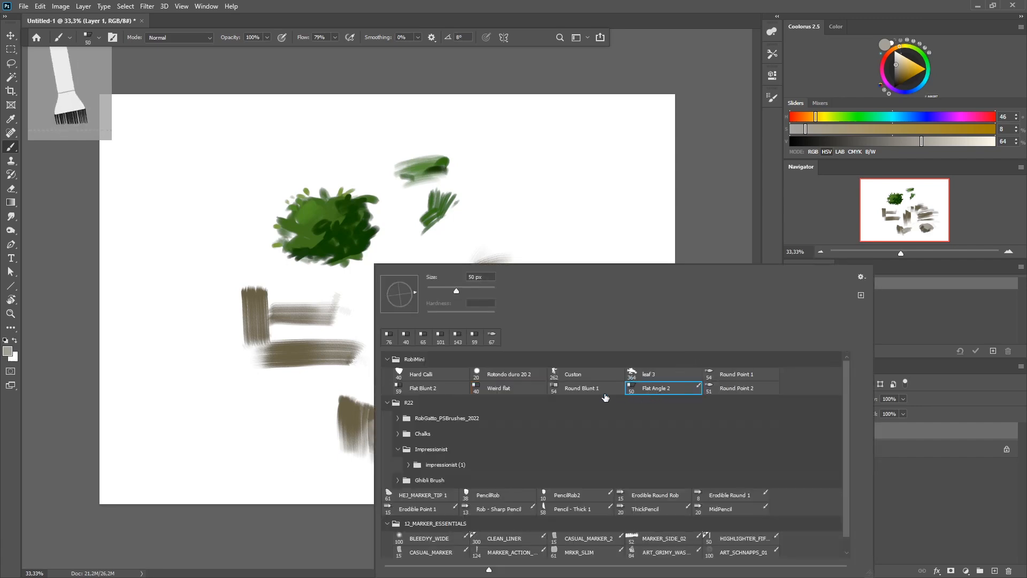
click(309, 496)
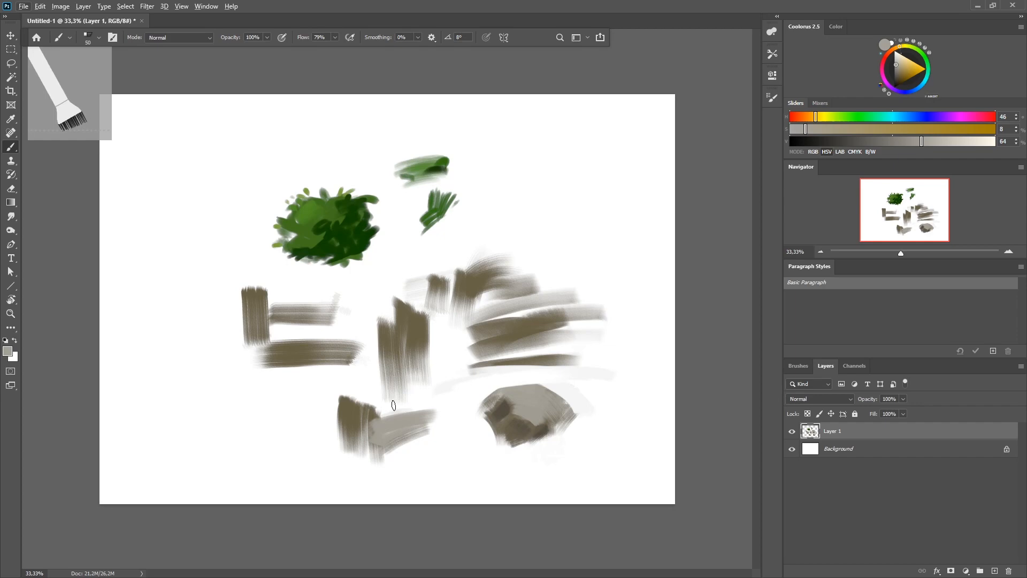
alt+click(357, 411)
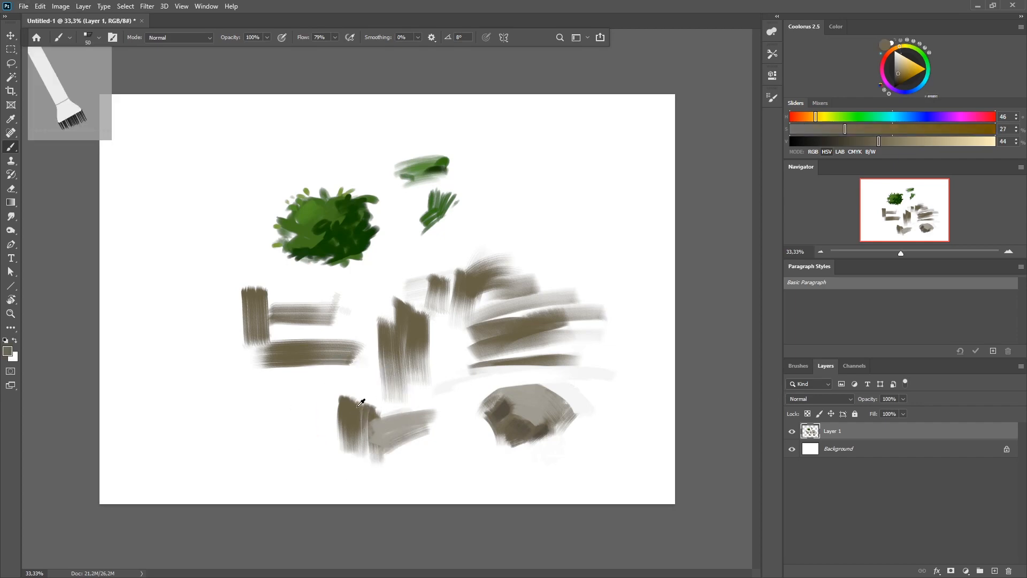
drag(515, 208, 525, 208)
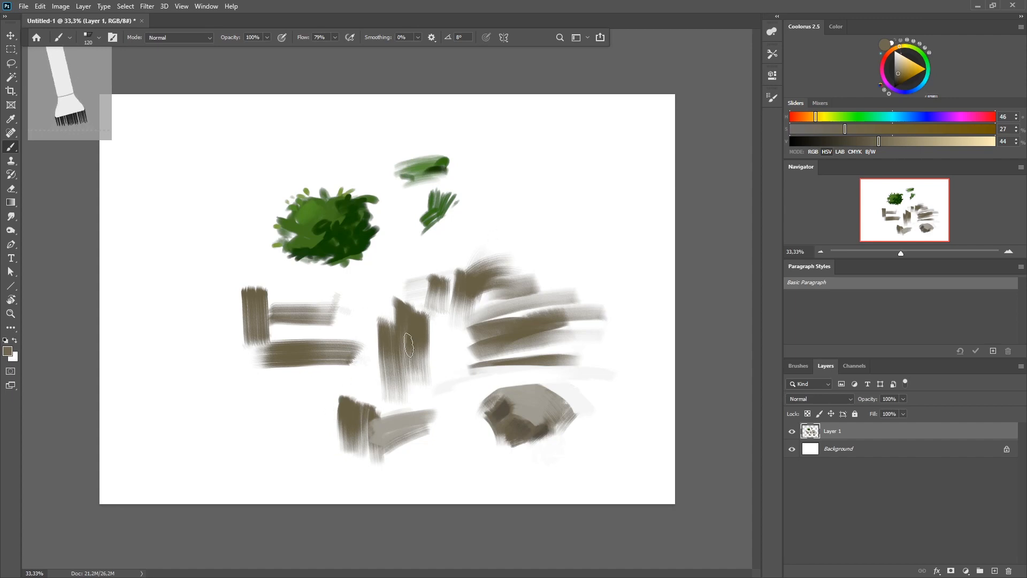
mouse_move(491, 218)
mouse_down()
mouse_move(541, 207)
mouse_move(567, 218)
mouse_up()
mouse_move(539, 249)
mouse_down()
mouse_move(587, 252)
mouse_move(608, 262)
mouse_move(600, 273)
mouse_move(621, 269)
mouse_move(578, 303)
mouse_move(621, 279)
mouse_up()
mouse_move(621, 276)
mouse_down()
mouse_move(589, 305)
mouse_move(643, 285)
mouse_up()
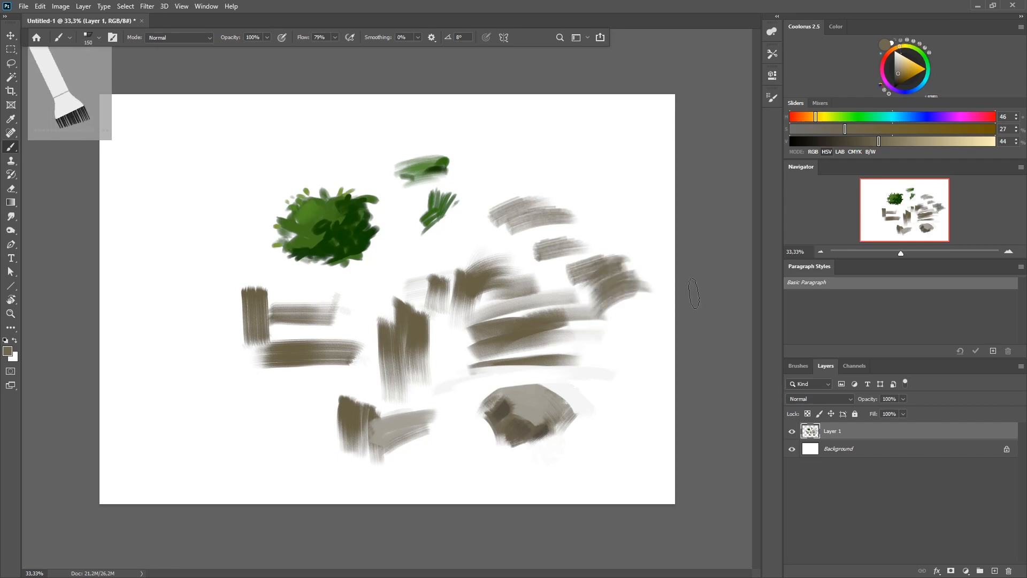
Sample greys and browns from the first rock, paint a second rock in the lower left, and trim its edges with white
alt+click(535, 401)
mouse_move(213, 412)
mouse_down()
mouse_move(262, 413)
mouse_move(192, 439)
mouse_move(268, 450)
mouse_move(243, 440)
mouse_move(253, 424)
mouse_up()
alt+click(507, 409)
mouse_move(261, 416)
mouse_down()
mouse_move(249, 441)
mouse_move(273, 430)
mouse_move(227, 448)
mouse_move(251, 415)
mouse_move(265, 438)
mouse_move(276, 426)
mouse_move(223, 453)
mouse_move(260, 408)
mouse_move(209, 458)
mouse_up()
alt+click(247, 415)
mouse_move(248, 417)
mouse_down()
mouse_move(233, 436)
mouse_move(215, 436)
mouse_move(233, 441)
mouse_move(215, 445)
mouse_move(258, 422)
mouse_move(198, 445)
mouse_move(265, 407)
mouse_move(199, 443)
mouse_move(257, 416)
mouse_move(223, 442)
mouse_up()
mouse_move(246, 404)
mouse_down()
mouse_move(207, 444)
mouse_move(239, 404)
mouse_move(239, 436)
mouse_move(190, 439)
mouse_move(206, 452)
mouse_move(214, 440)
mouse_move(172, 443)
mouse_move(259, 449)
mouse_up()
alt+click(254, 436)
alt+click(173, 433)
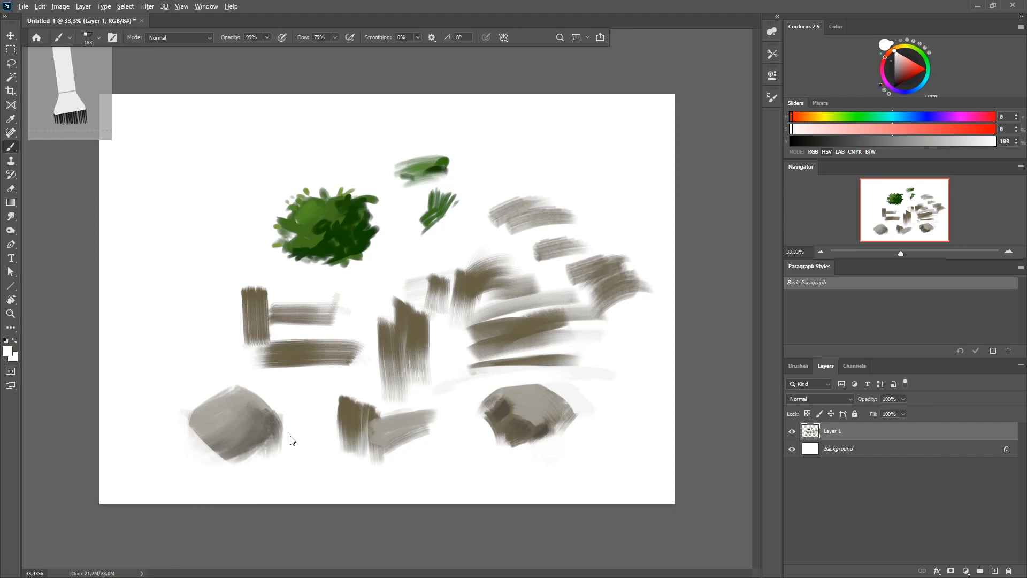
Sample light grey from the second rock and paint four slightly curved 111 px strokes left of the foliage
alt+click(230, 408)
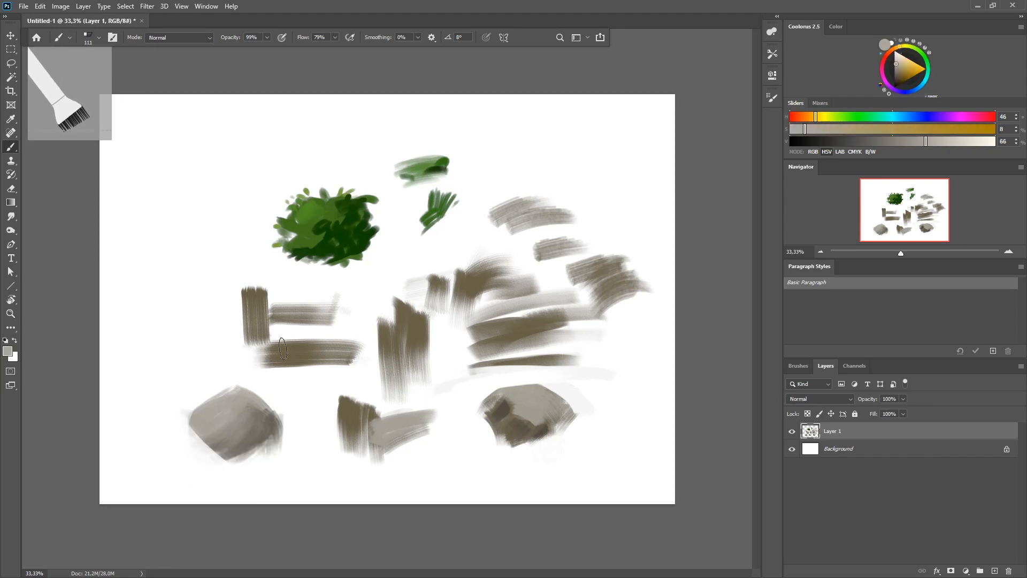
mouse_move(143, 175)
mouse_down()
mouse_move(262, 153)
mouse_move(170, 200)
mouse_up()
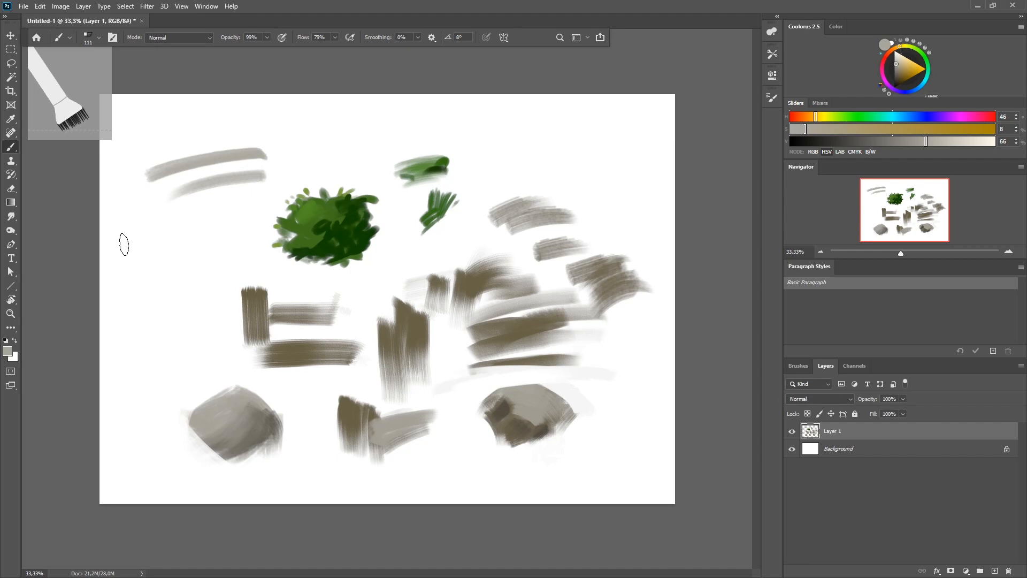
mouse_move(134, 248)
mouse_down()
mouse_move(204, 236)
mouse_move(167, 261)
mouse_up()
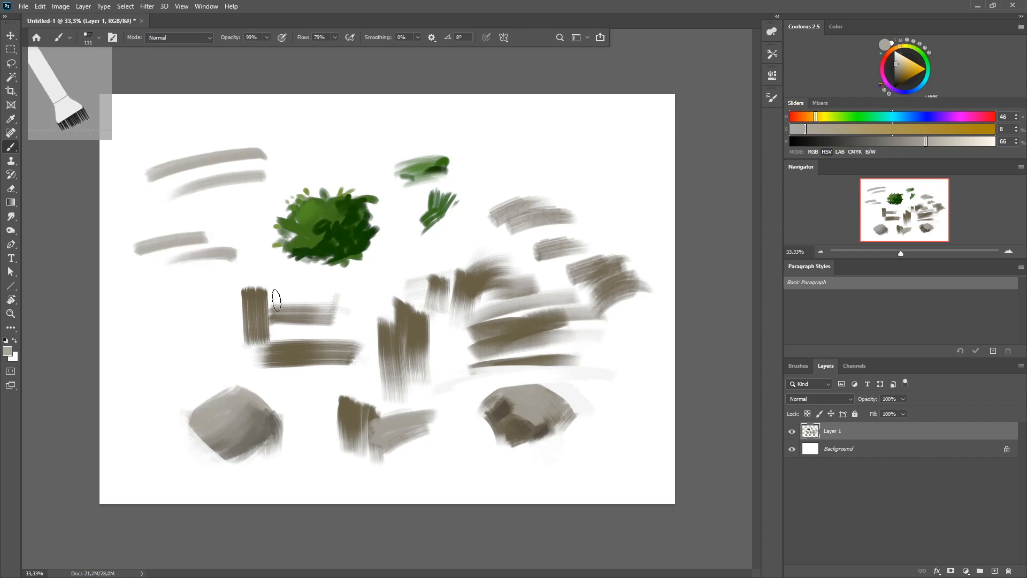
Refine the right edge of the lower-left rock using its sampled dark grey and the canvas white
alt+click(275, 421)
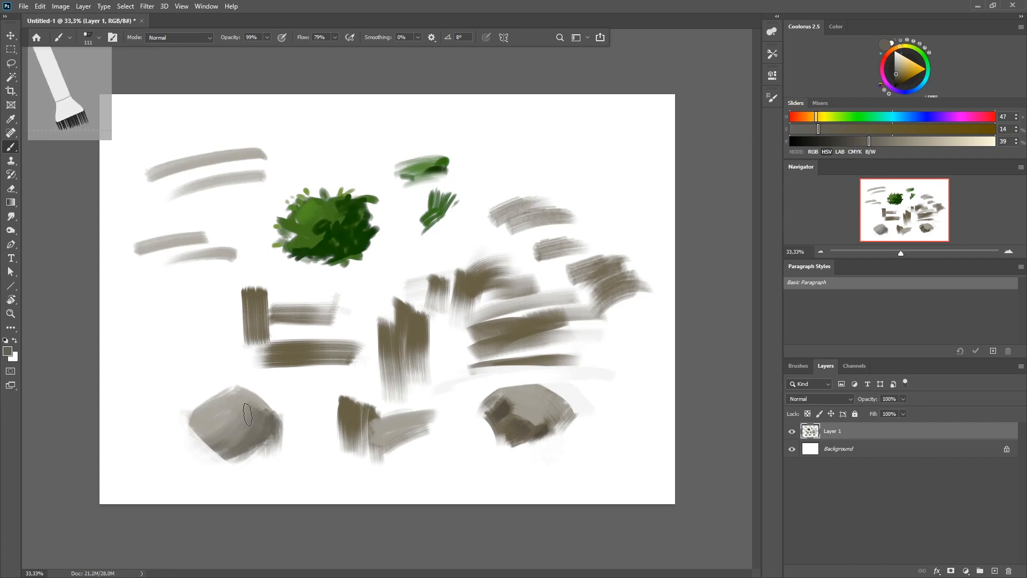
alt+click(288, 408)
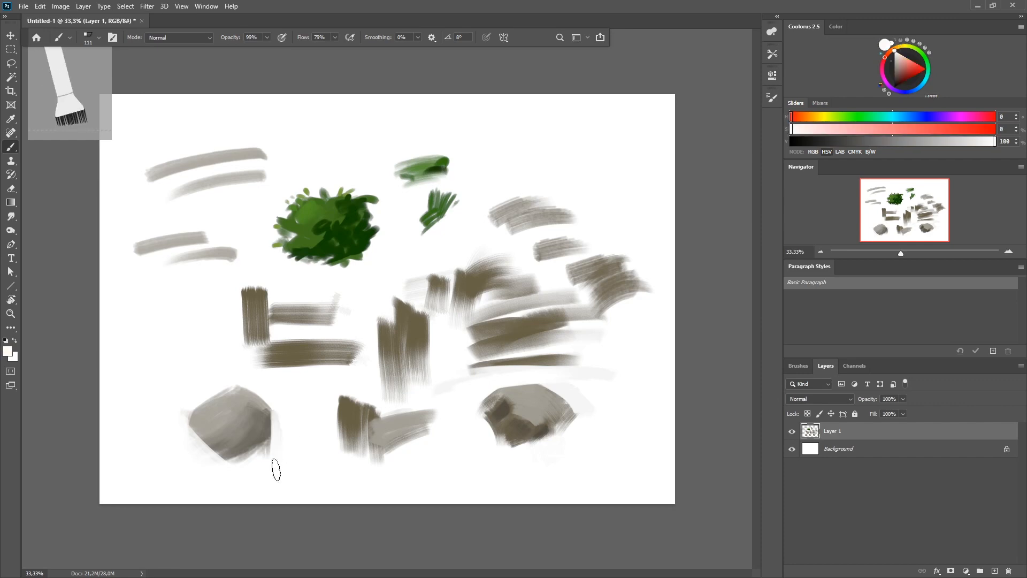
mouse_move(288, 413)
mouse_down()
mouse_move(292, 457)
mouse_move(268, 449)
mouse_up()
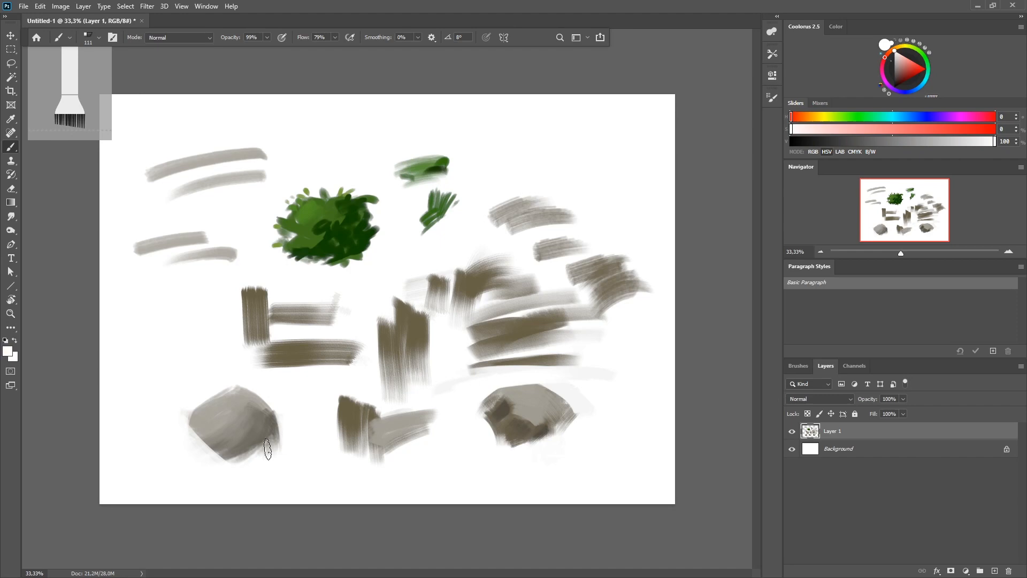
alt+click(238, 408)
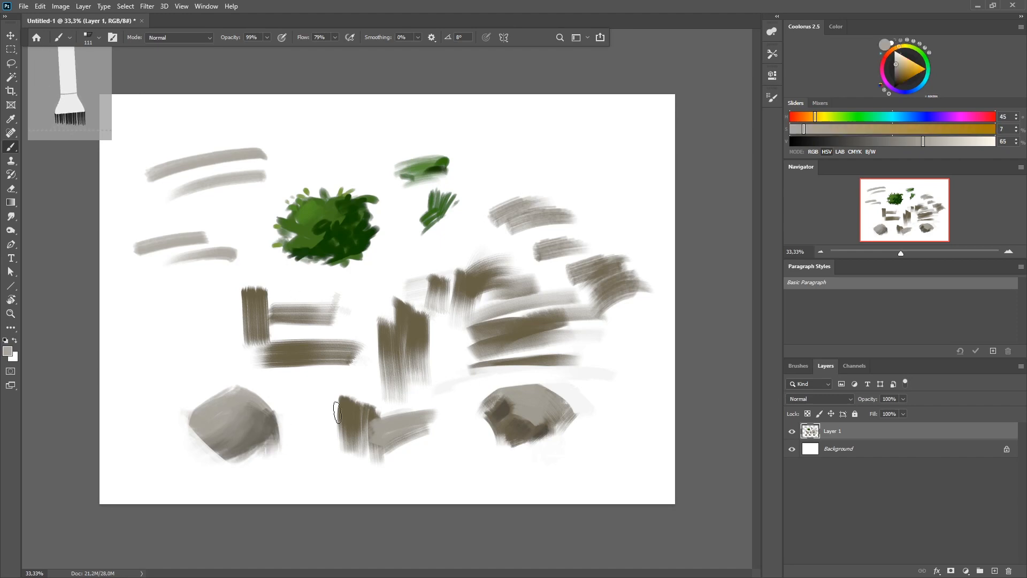
Paint darker shadow planes on the lower-left rock and blend them with sampled mid-greys using a 57 px brush
alt+click(504, 410)
mouse_move(259, 411)
mouse_down()
mouse_move(251, 452)
mouse_move(264, 423)
mouse_move(214, 448)
mouse_move(222, 454)
mouse_move(214, 448)
mouse_move(231, 432)
mouse_move(222, 452)
mouse_move(212, 441)
mouse_move(245, 445)
mouse_up()
key(ctrl+z)
alt+click(220, 441)
alt+click(259, 412)
alt+click(254, 405)
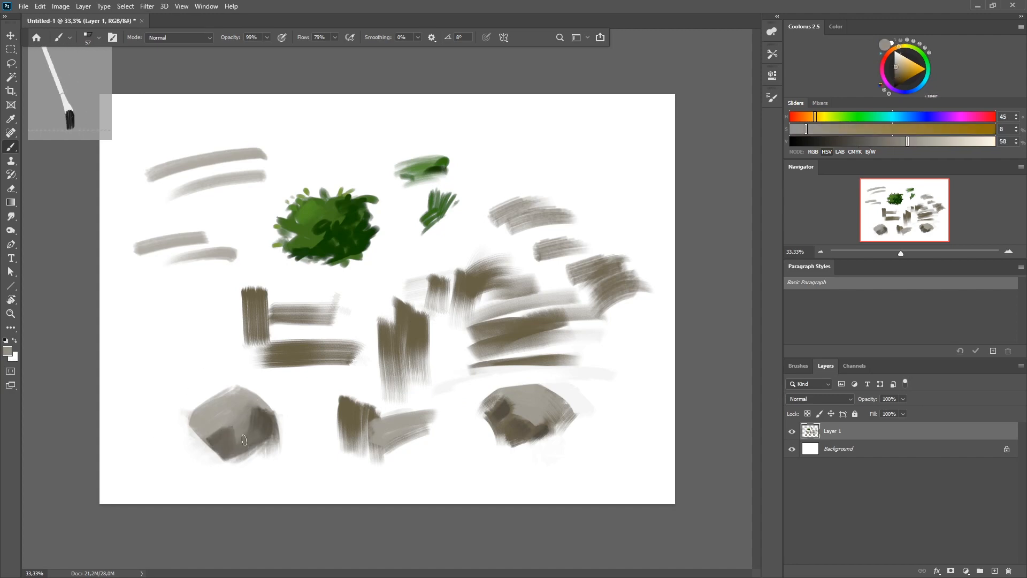
drag(253, 407, 249, 435)
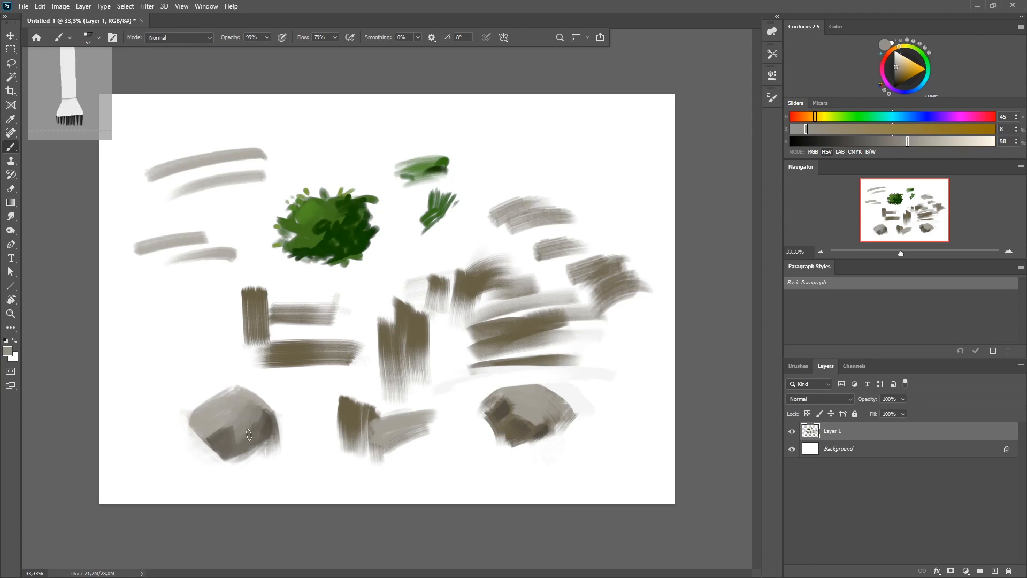
Pick a warm light beige (H 45, S 18, B 81) and blend highlights across the lower-left rock's upper-left plane
alt+click(235, 400)
alt+click(241, 390)
alt+click(236, 395)
click(899, 60)
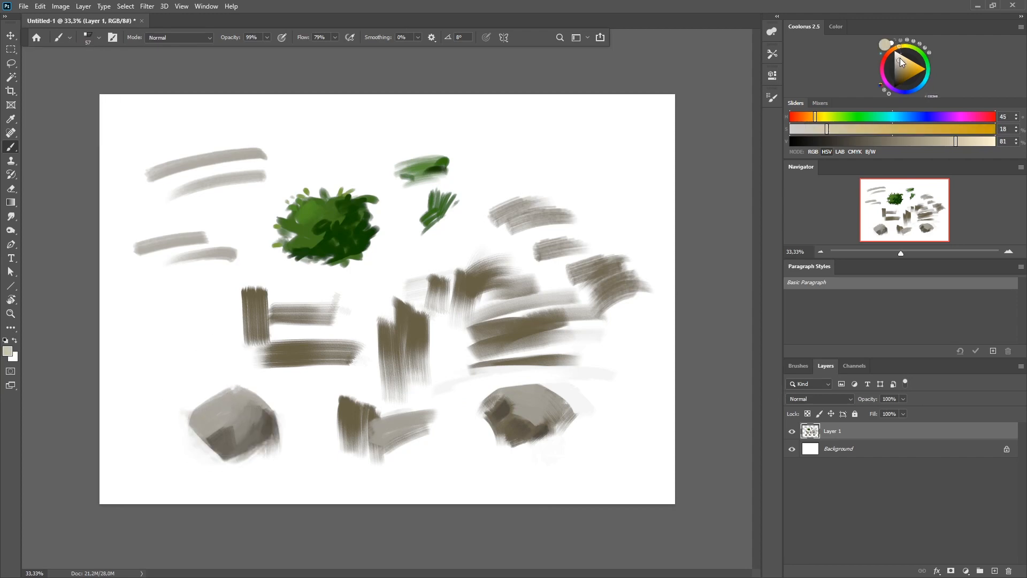
alt+click(228, 396)
drag(240, 398, 216, 421)
alt+click(231, 406)
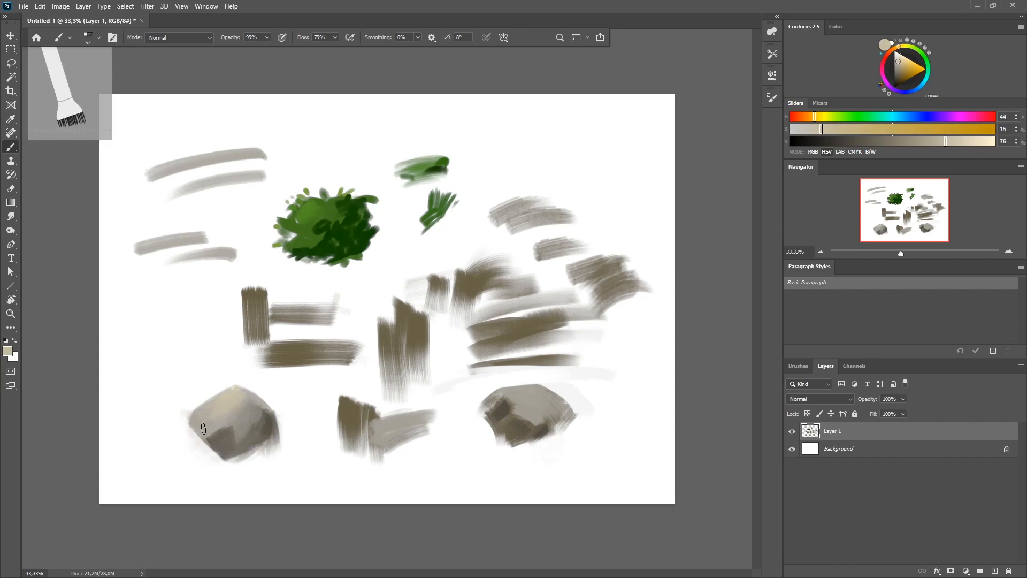
alt+click(231, 406)
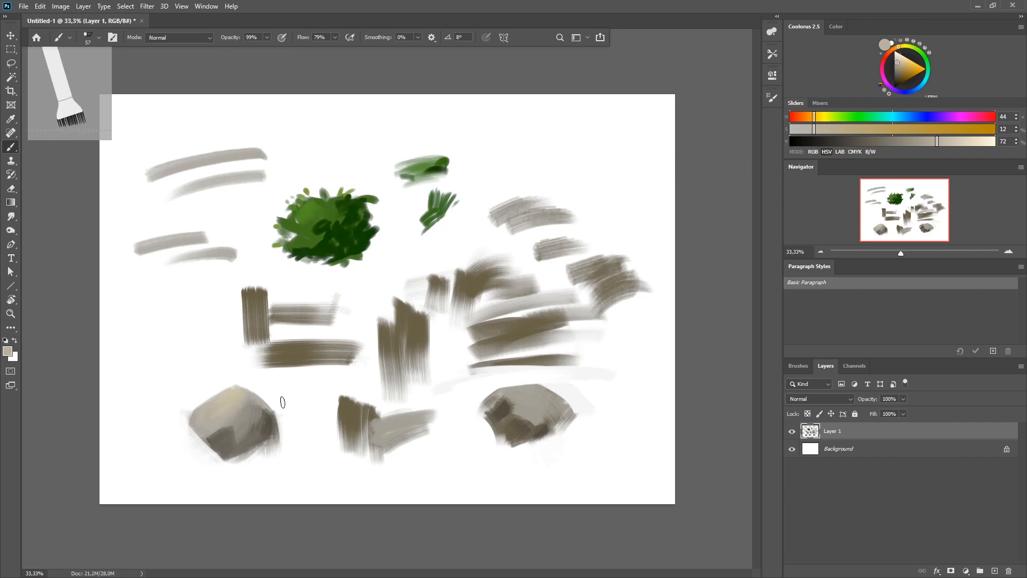
Pick a light blue (H 226, S 35, B 97) and paint a reflected accent along the lower-left rock's upper-right edge
alt+click(266, 413)
alt+click(256, 399)
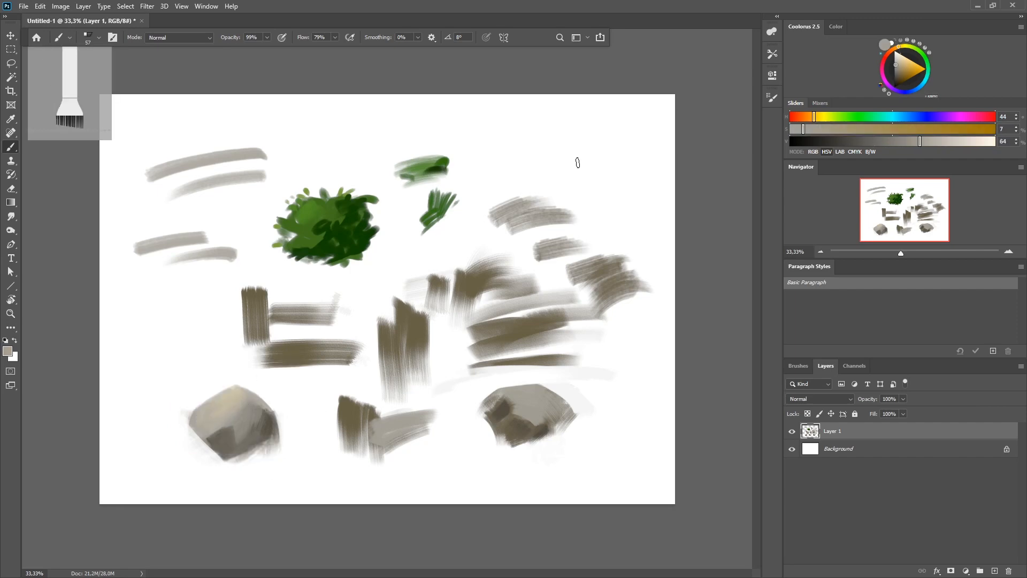
click(910, 92)
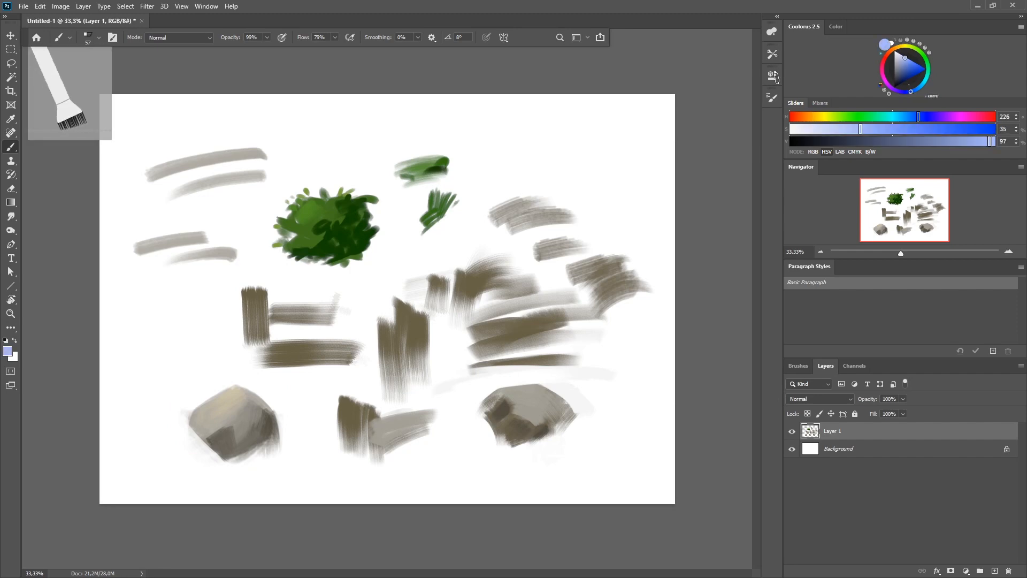
drag(245, 392, 272, 411)
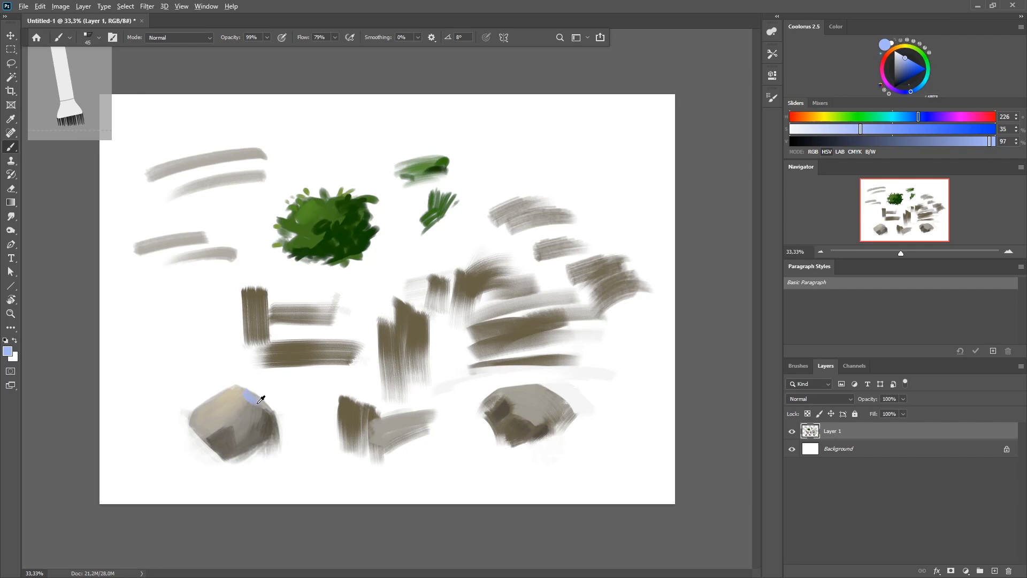
Clean up the lower-left rock's left and right outer edges using sampled canvas white and a 45 px brush
alt+click(254, 424)
alt+click(225, 430)
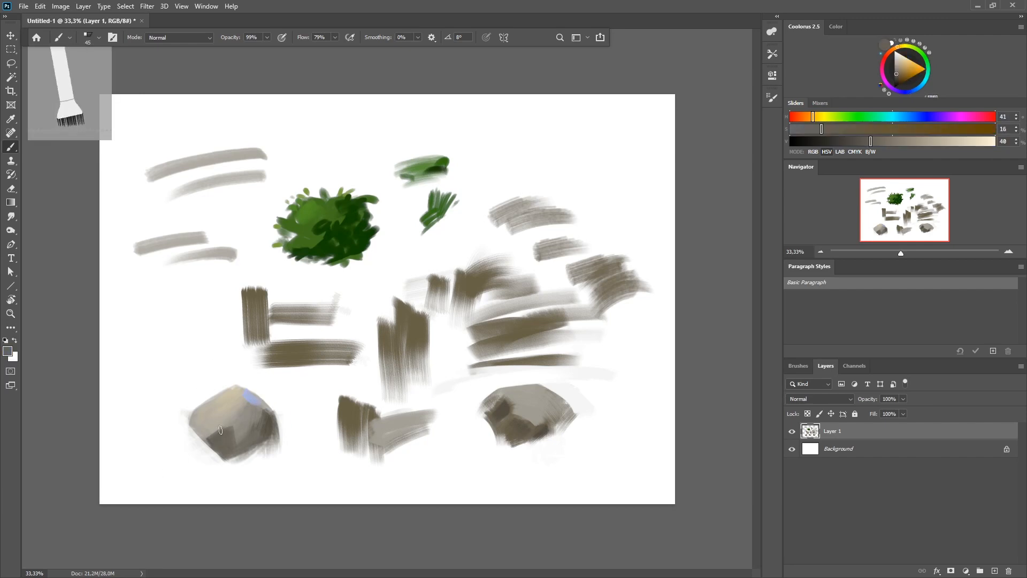
alt+click(193, 398)
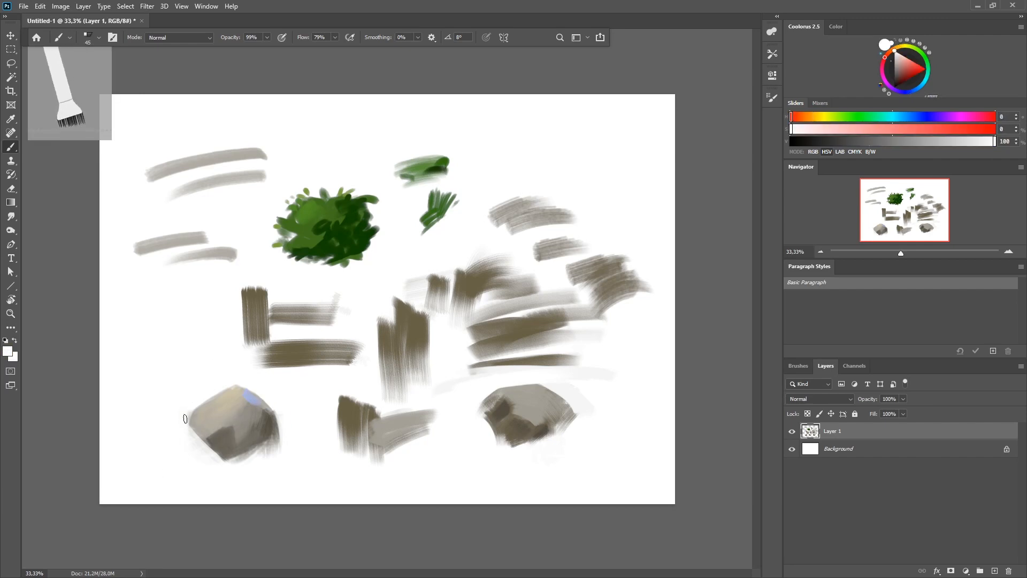
drag(189, 433, 193, 408)
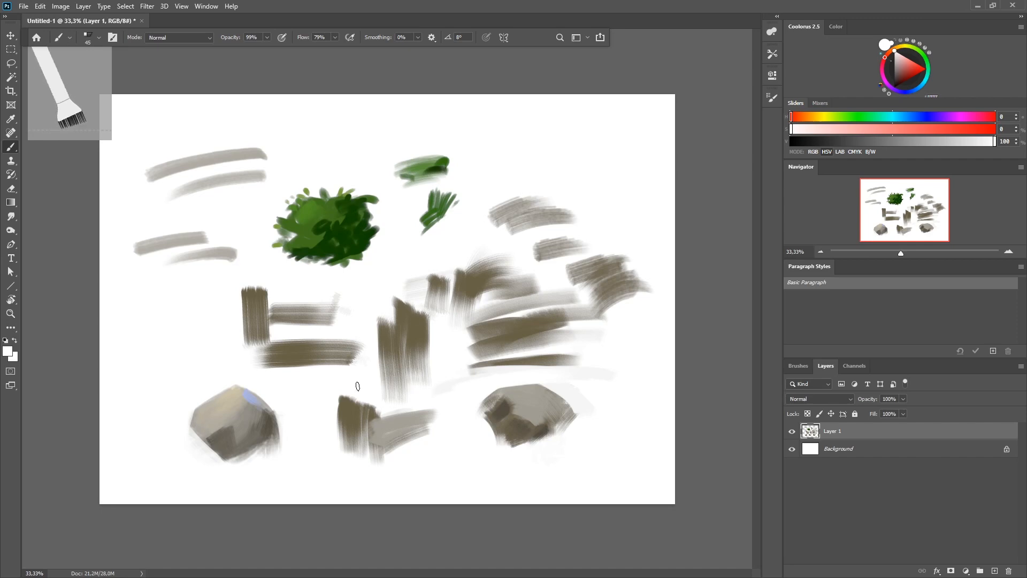
drag(285, 416, 275, 455)
Deepen the lower-left rock's lower shadow plane with a dark brown based on the second rock's colour, using an 85 px brush
alt+click(503, 409)
click(899, 81)
key(bracketright)
key(bracketright)
key(bracketright)
key(bracketright)
alt+click(217, 442)
drag(227, 432, 230, 453)
alt+click(266, 421)
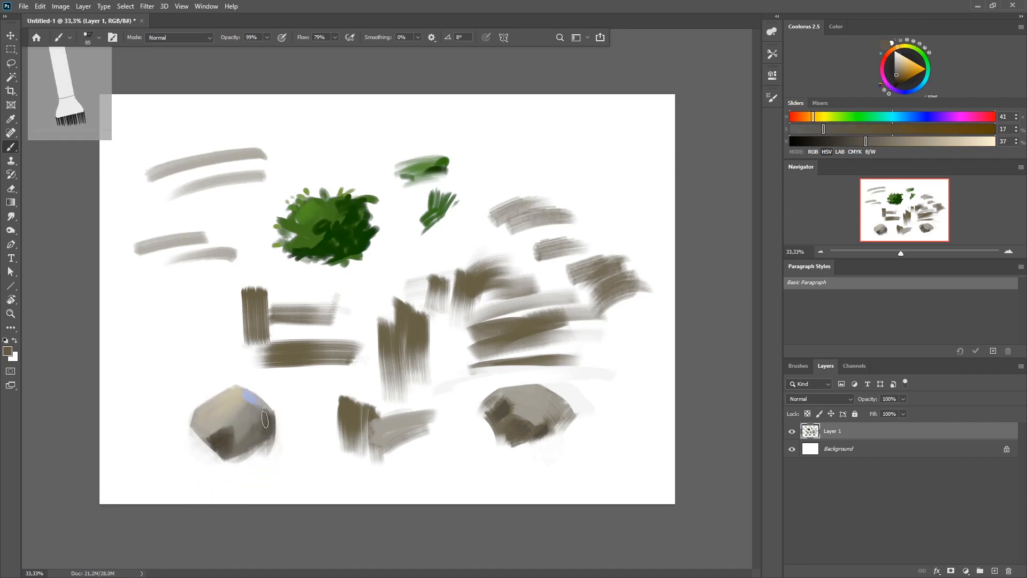
Blend the middle planes of the lower-left rock with sampled beige and grey tones, reducing the brush to 61 px
key(bracketleft)
key(bracketleft)
key(bracketleft)
alt+click(236, 397)
drag(220, 421, 216, 420)
alt+click(218, 421)
alt+click(240, 420)
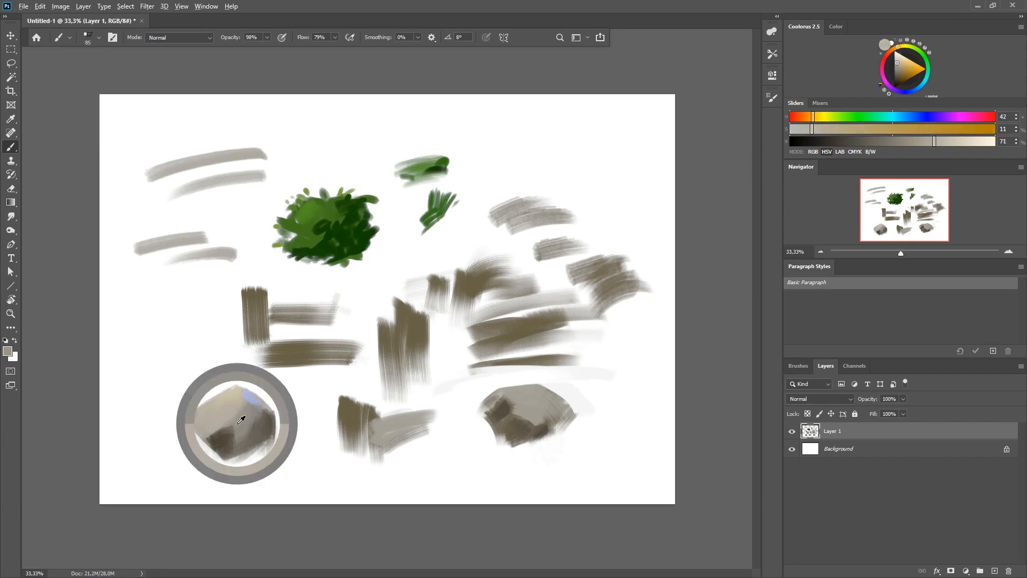
key(bracketleft)
key(bracketleft)
key(bracketleft)
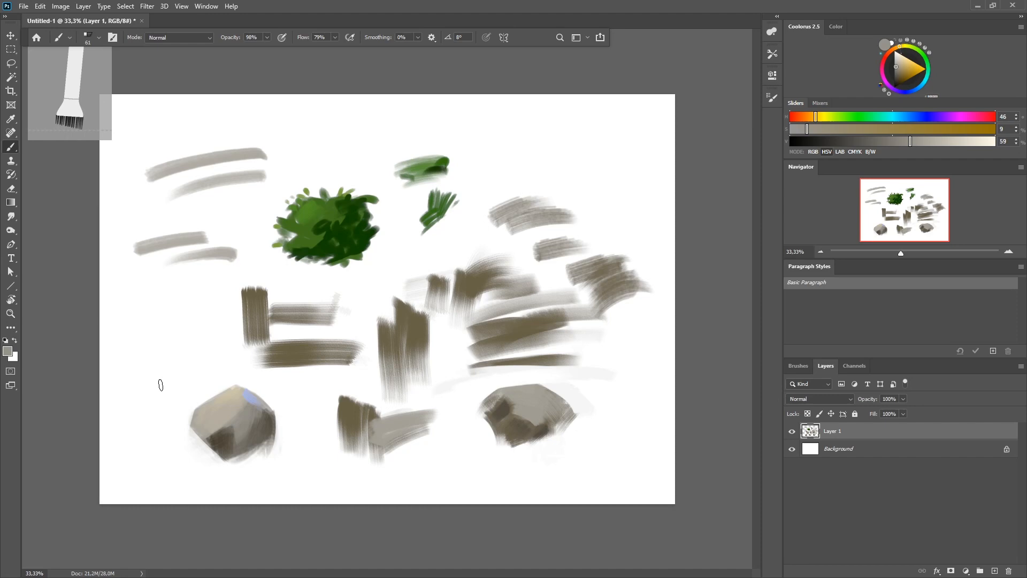
Paint a long grey arched stroke and a short curved stroke beneath it, above and left of the lower-left rock
drag(145, 371, 187, 336)
key(ctrl+z)
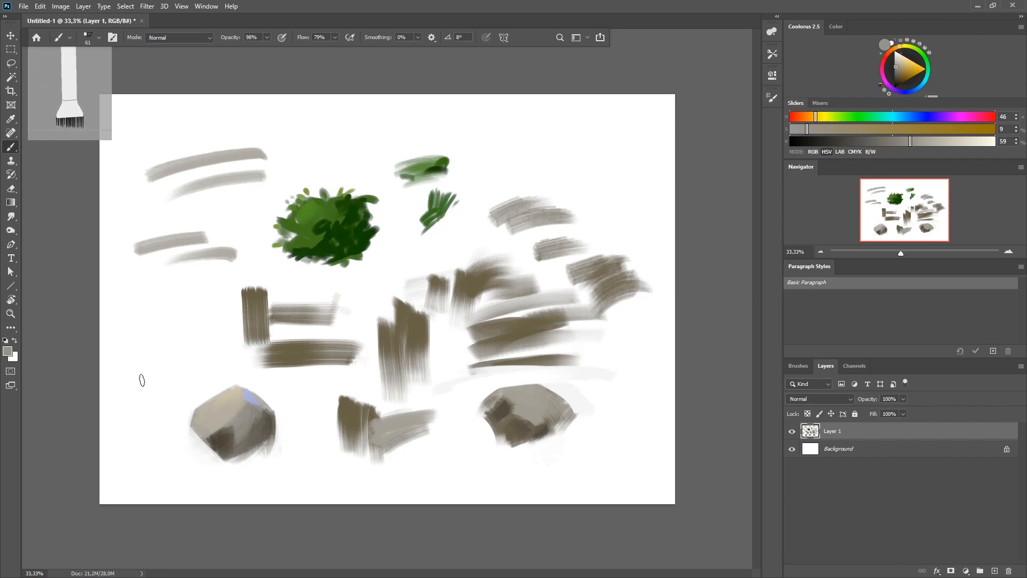
mouse_move(129, 395)
mouse_down()
mouse_move(158, 350)
mouse_move(212, 358)
mouse_up()
drag(126, 392, 167, 376)
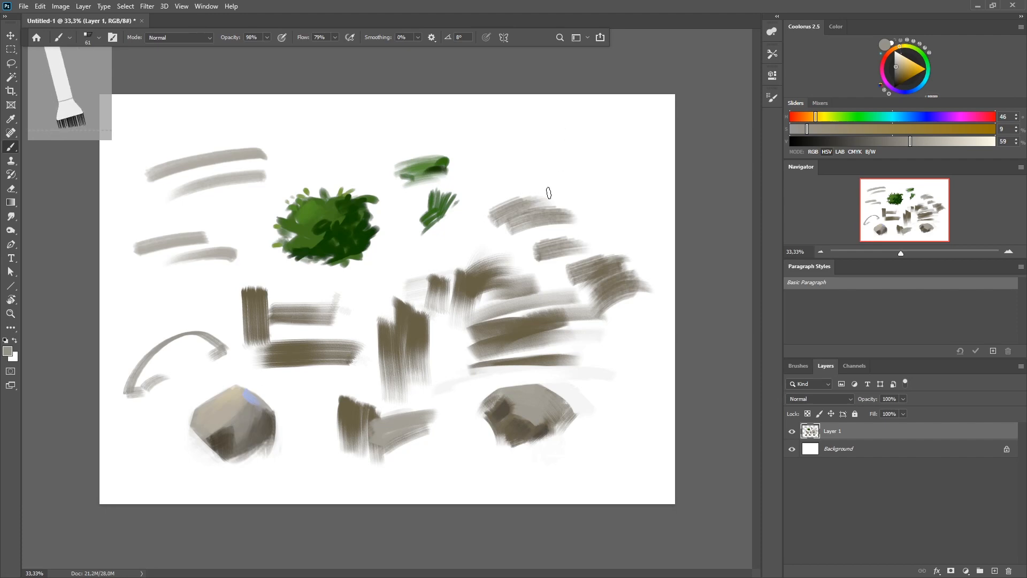
Look through the saved brush presets, open Brush Settings and examine the available bristle shapes
right_click(501, 197)
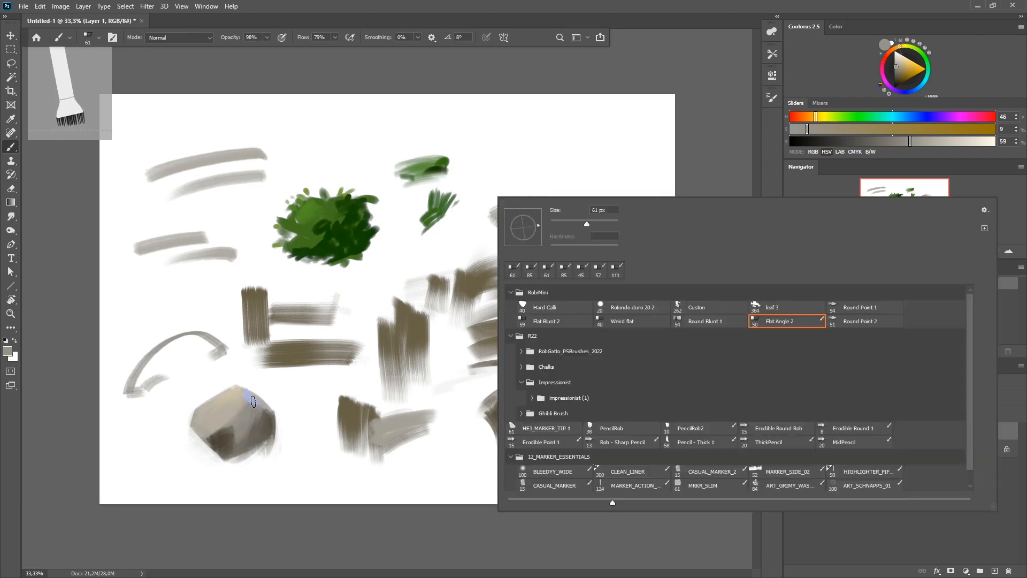
click(152, 454)
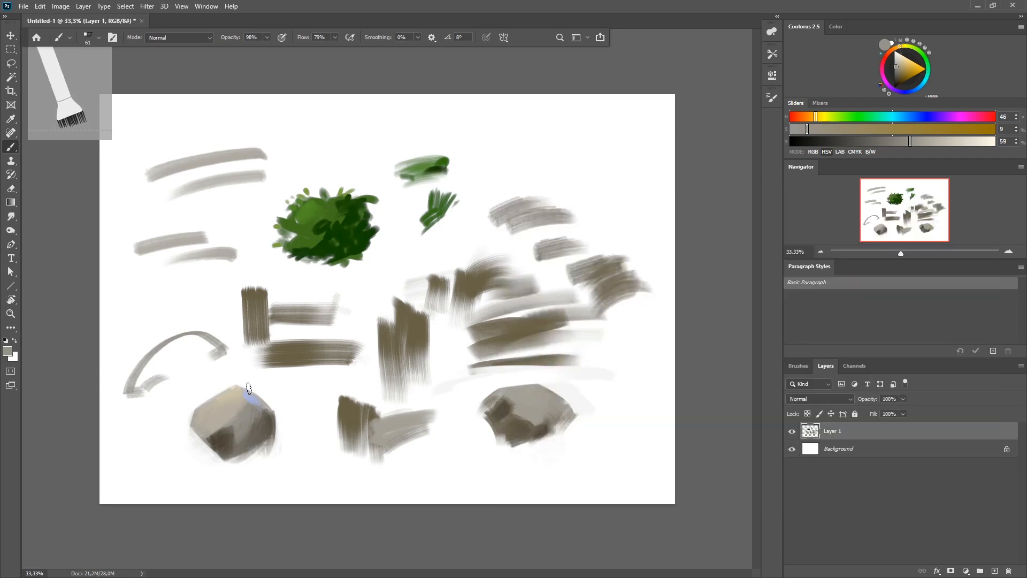
key(F5)
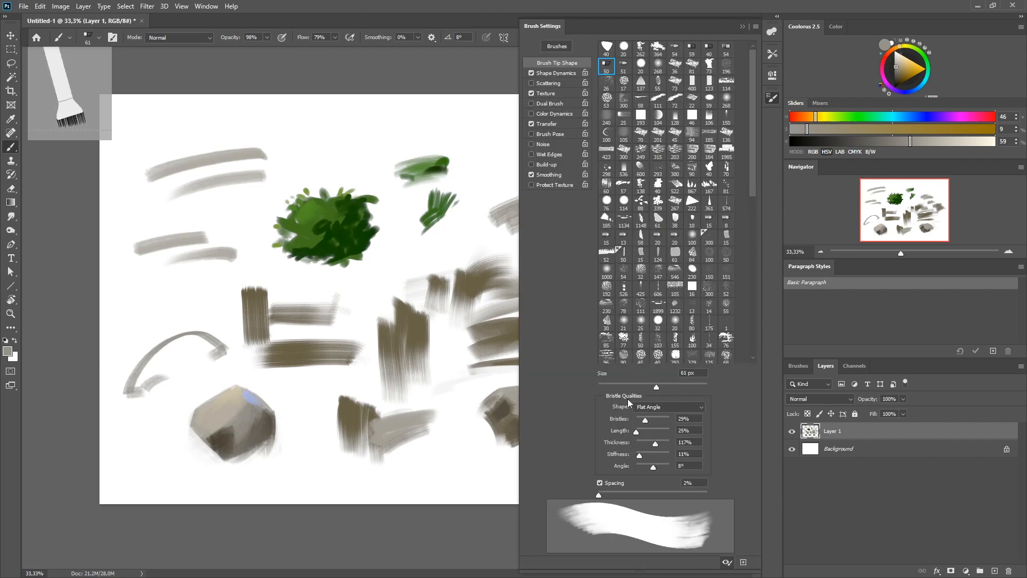
click(702, 408)
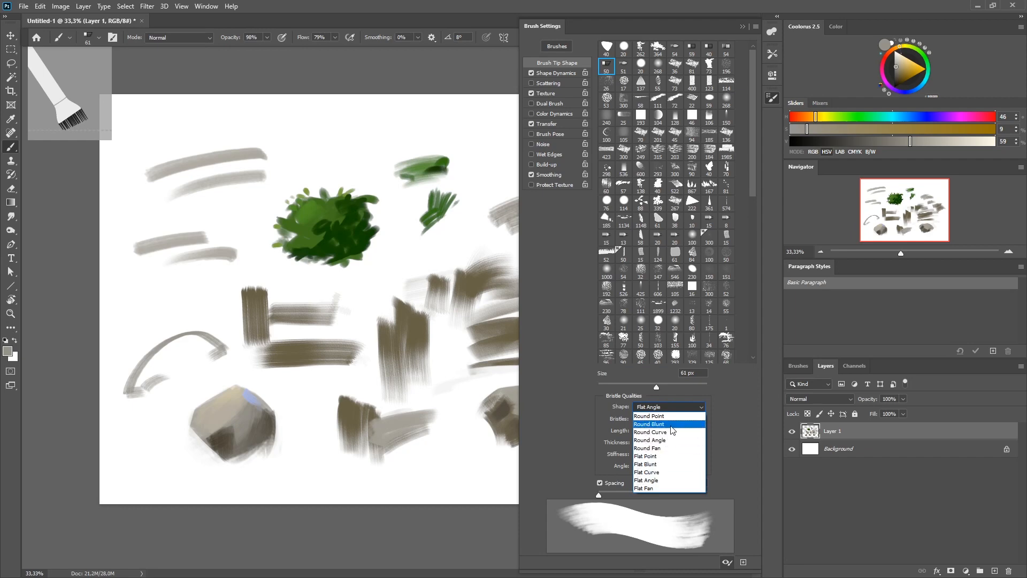
click(589, 432)
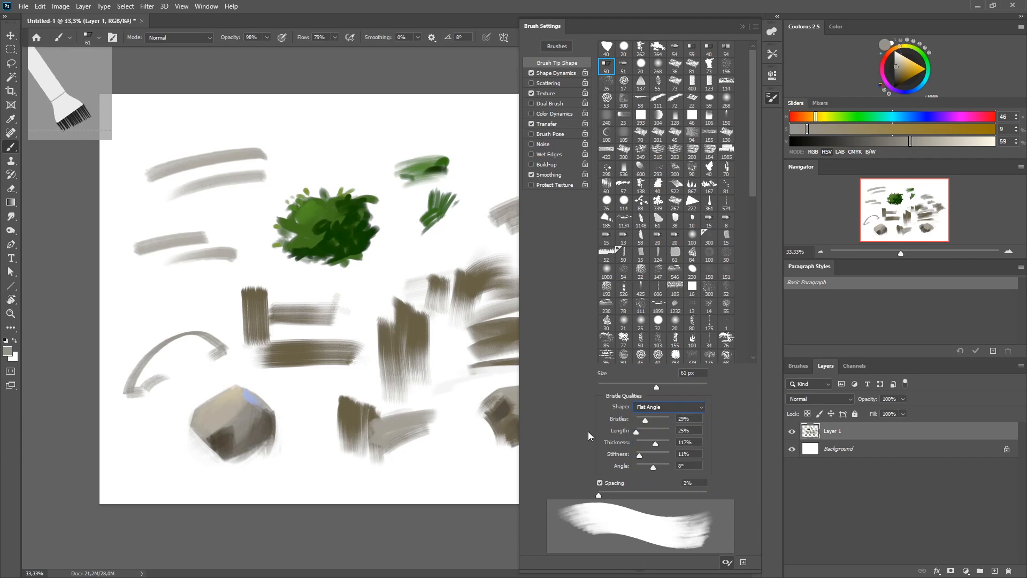
Set the Flat Angle brush to 53% bristles, 56% length and 50% thickness, and paint test strokes above the foliage
click(637, 419)
drag(637, 420, 662, 419)
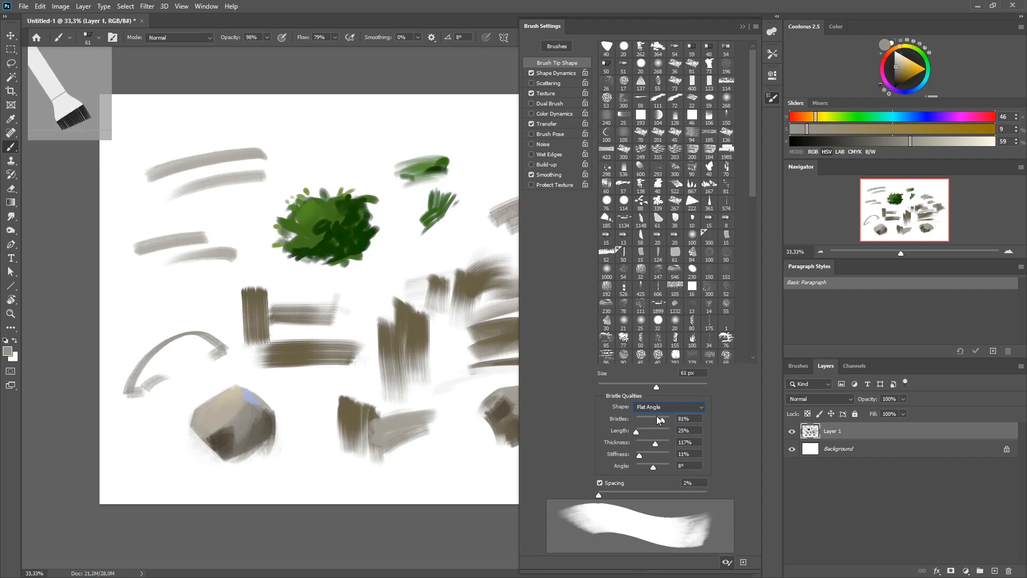
mouse_move(657, 419)
mouse_down()
mouse_move(638, 431)
mouse_move(645, 444)
mouse_up()
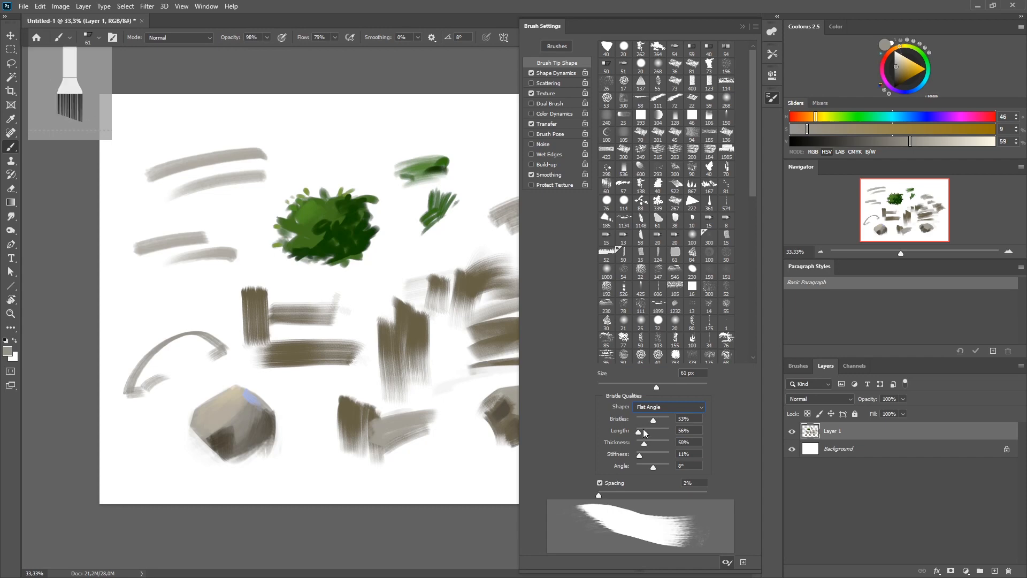
mouse_move(296, 164)
mouse_down()
mouse_move(349, 142)
mouse_move(313, 169)
mouse_move(369, 148)
mouse_up()
mouse_move(314, 169)
mouse_down()
mouse_move(415, 139)
mouse_move(308, 165)
mouse_move(399, 136)
mouse_move(301, 150)
mouse_move(397, 134)
mouse_up()
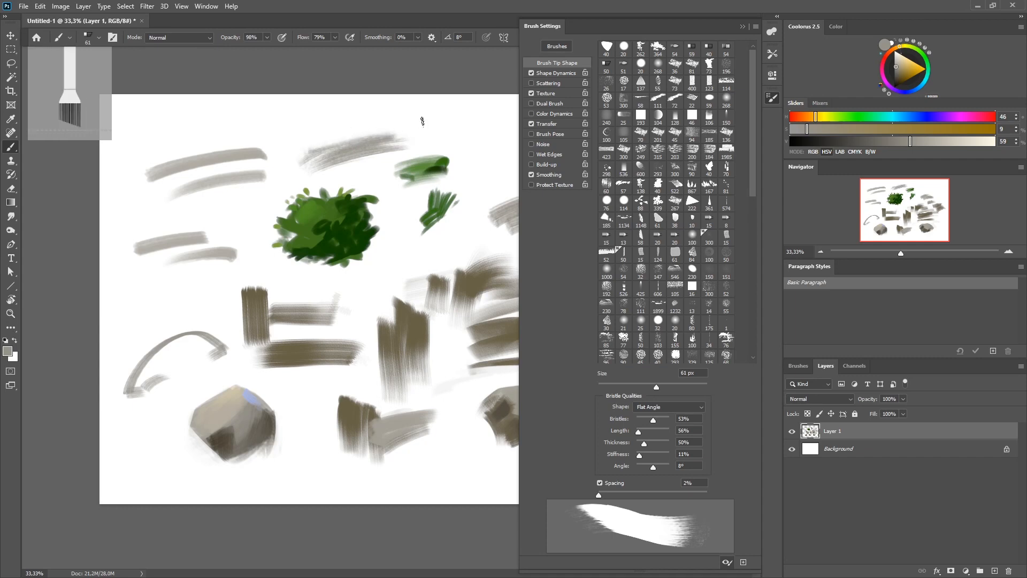
Set the bristle thickness to 161% and block in a small grey rock with dark shadows left of the foliage
drag(644, 443, 662, 442)
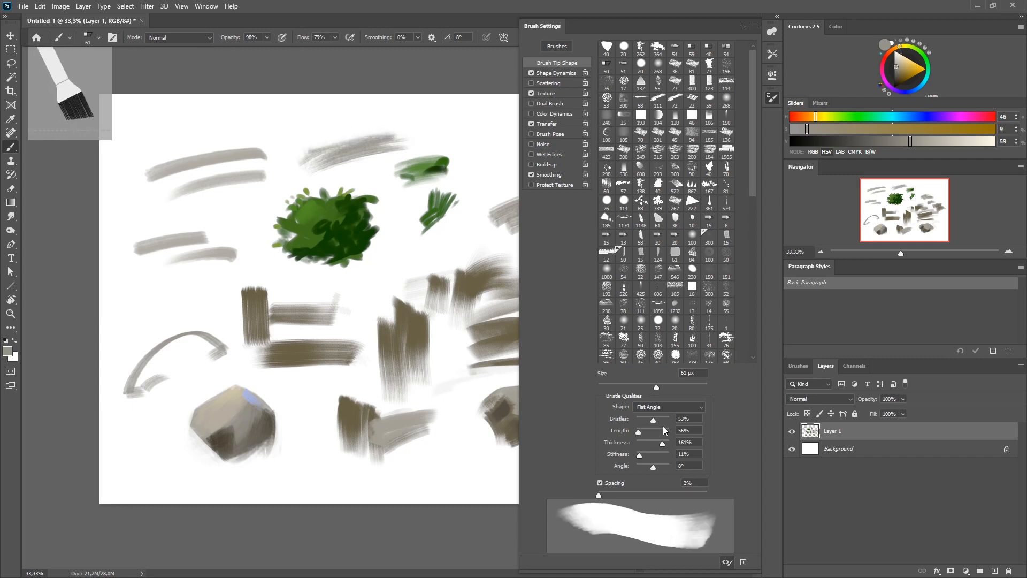
mouse_move(240, 202)
mouse_down()
mouse_move(244, 241)
mouse_move(242, 210)
mouse_move(264, 216)
mouse_move(261, 205)
mouse_move(255, 242)
mouse_move(248, 220)
mouse_move(258, 251)
mouse_up()
alt+click(225, 443)
mouse_move(265, 203)
mouse_down()
mouse_move(244, 239)
mouse_move(232, 232)
mouse_move(250, 240)
mouse_move(233, 238)
mouse_move(246, 245)
mouse_move(259, 226)
mouse_up()
alt+click(237, 217)
mouse_move(234, 235)
mouse_down()
mouse_move(241, 207)
mouse_move(229, 206)
mouse_move(257, 192)
mouse_up()
drag(223, 197, 215, 230)
mouse_move(227, 206)
mouse_down()
mouse_move(248, 196)
mouse_move(223, 229)
mouse_up()
Shape the small rock's planes with sampled tones and brush a light grey (H 60, S 1, B 80) across its top at 43 px
alt+click(234, 196)
mouse_move(261, 200)
mouse_down()
mouse_move(236, 222)
mouse_move(250, 220)
mouse_move(233, 214)
mouse_up()
alt+click(249, 220)
drag(238, 201, 224, 240)
alt+click(228, 206)
alt+click(237, 218)
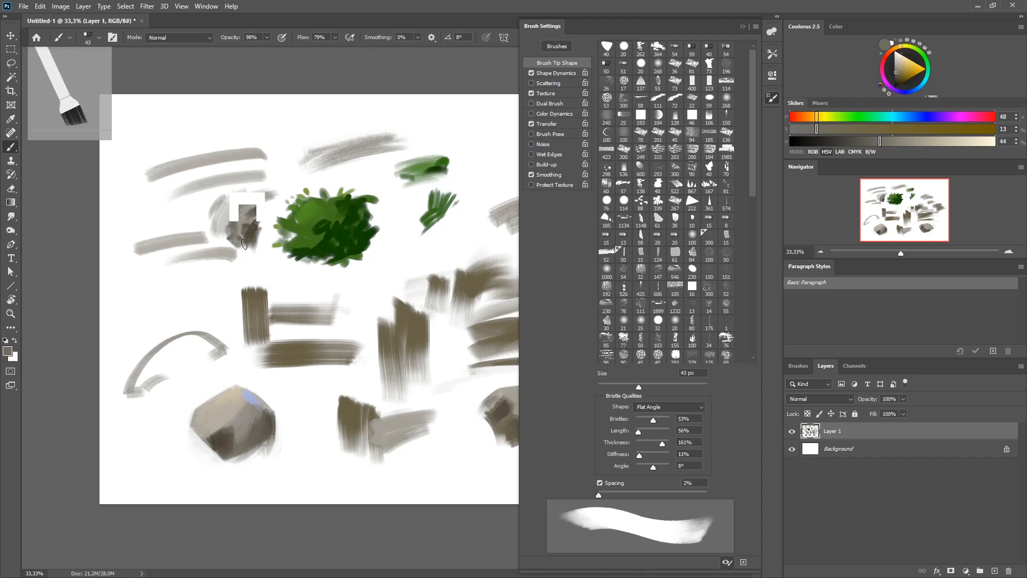
alt+click(227, 212)
drag(230, 214, 274, 193)
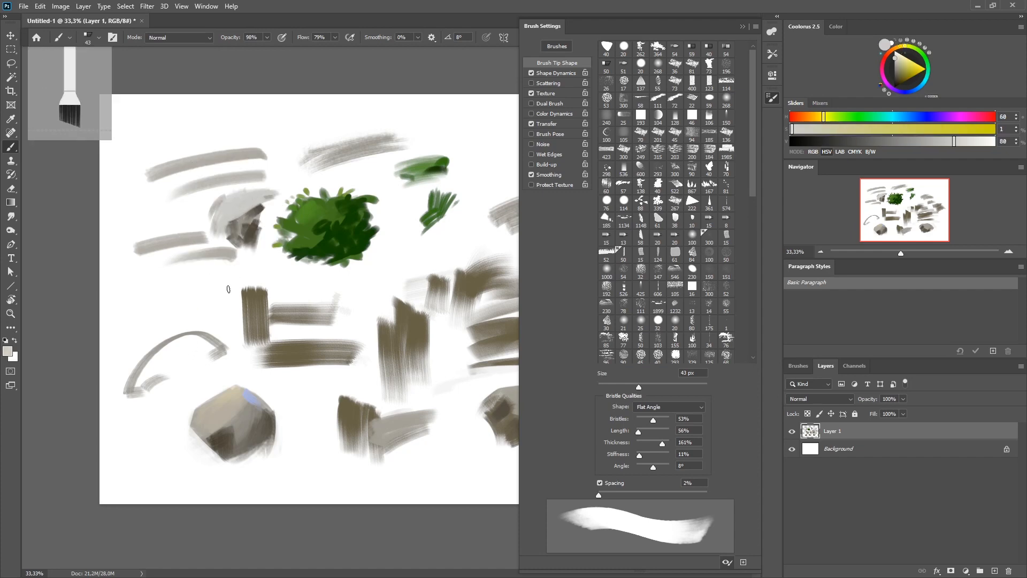
Set the bristle stiffness to 1% and paint light grey test blobs near the canvas bottom, enlarging the brush to 85 px
drag(639, 455, 636, 458)
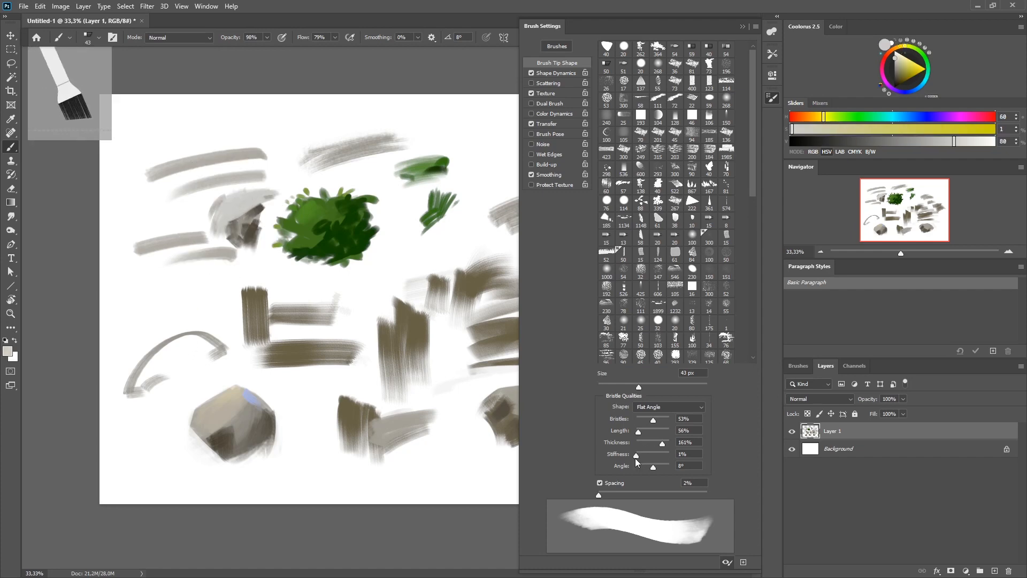
mouse_move(284, 468)
mouse_down()
mouse_move(307, 461)
mouse_move(290, 469)
mouse_move(321, 471)
mouse_move(283, 475)
mouse_move(310, 449)
mouse_move(321, 455)
mouse_move(306, 462)
mouse_move(303, 443)
mouse_move(310, 467)
mouse_move(337, 485)
mouse_up()
mouse_move(406, 465)
mouse_down()
mouse_move(394, 482)
mouse_move(428, 470)
mouse_up()
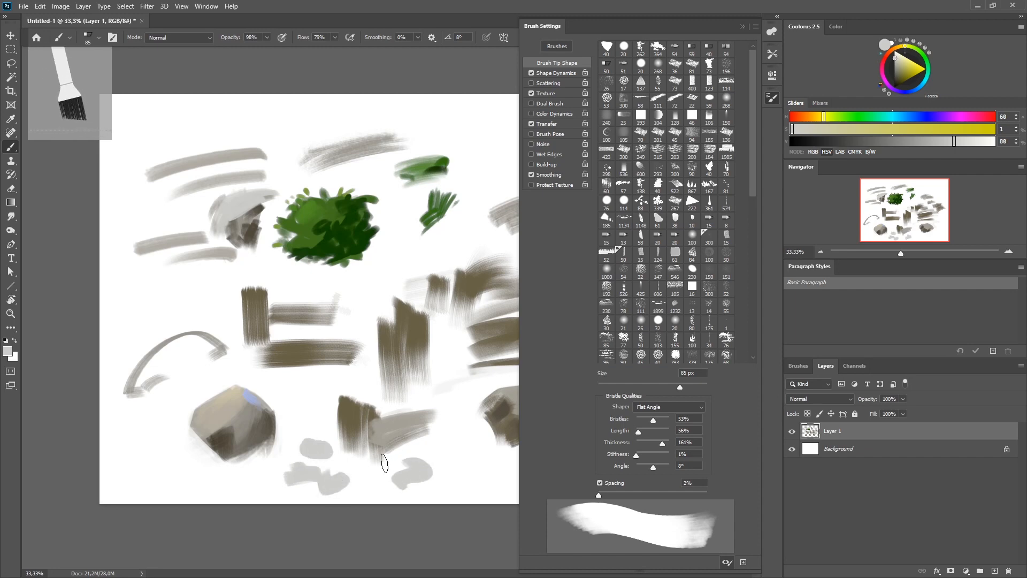
Change the bristle shape to Round Point with 118% length and paint a light grey blob above the arched stroke
click(663, 407)
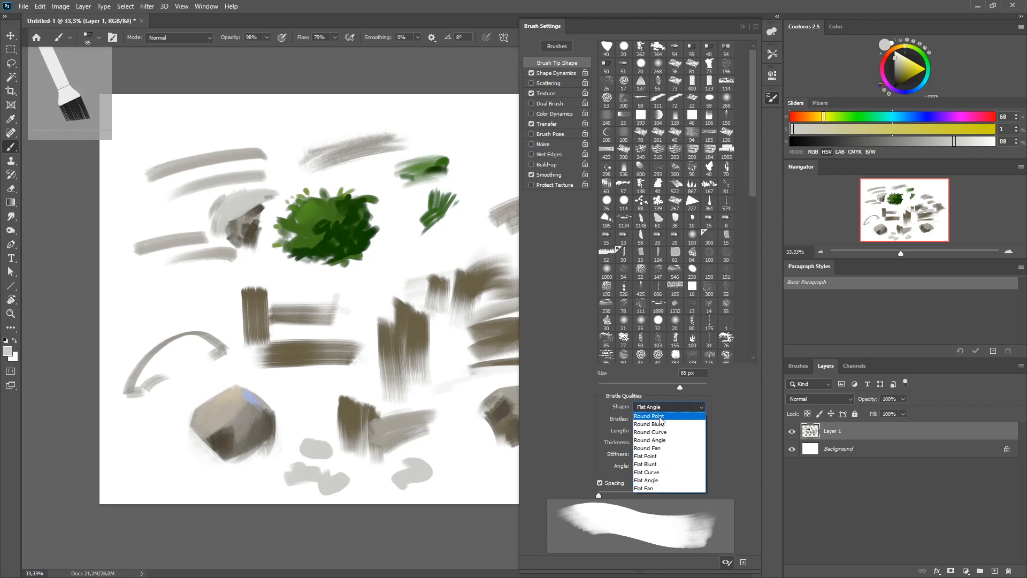
click(661, 417)
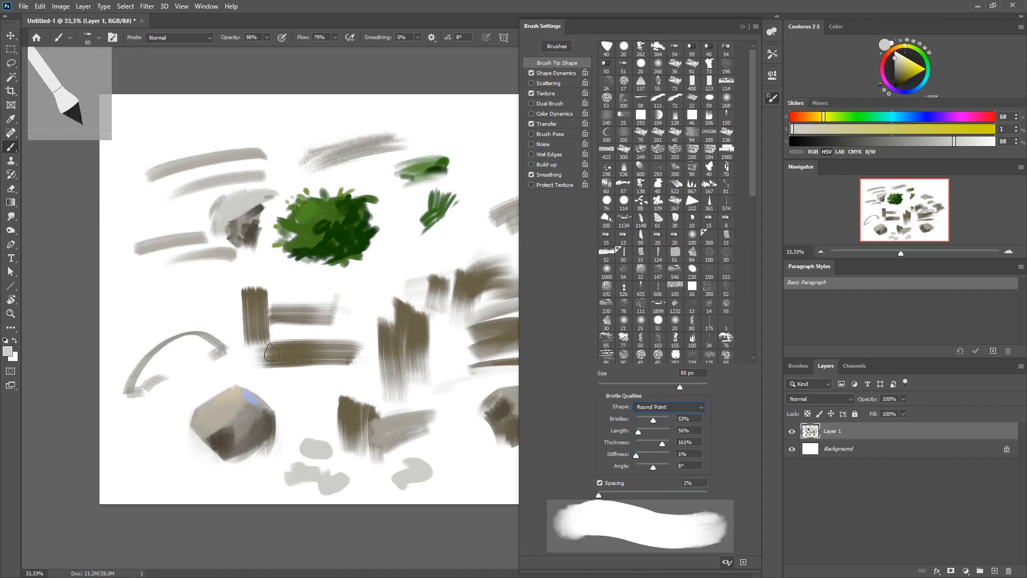
drag(638, 433, 643, 432)
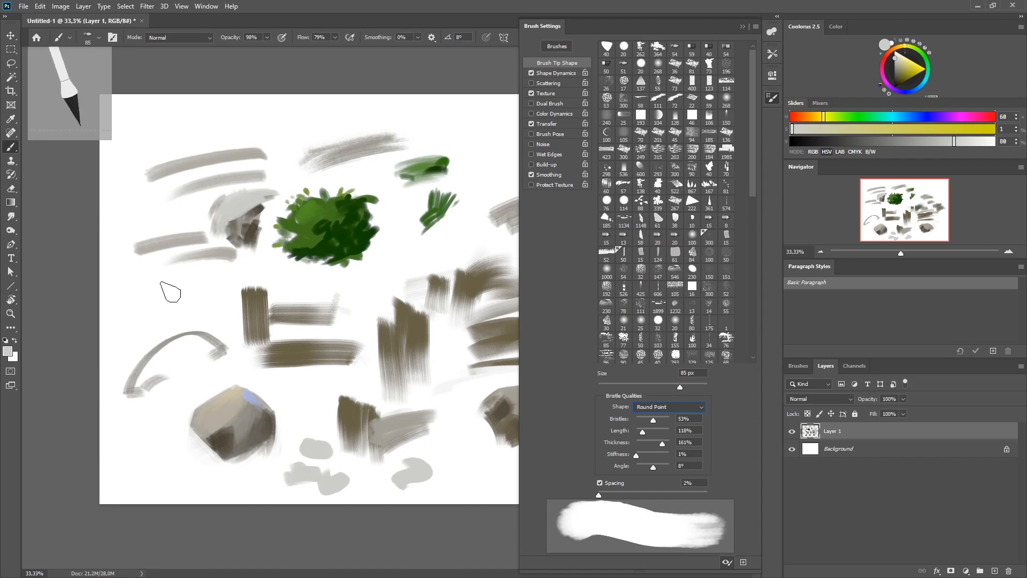
mouse_move(171, 294)
mouse_down()
mouse_move(179, 314)
mouse_move(201, 294)
mouse_up()
Sample greens from the foliage and paint a second shaded bush over the brown strokes below it, finishing at 43 px
drag(345, 227, 337, 248)
alt+click(325, 238)
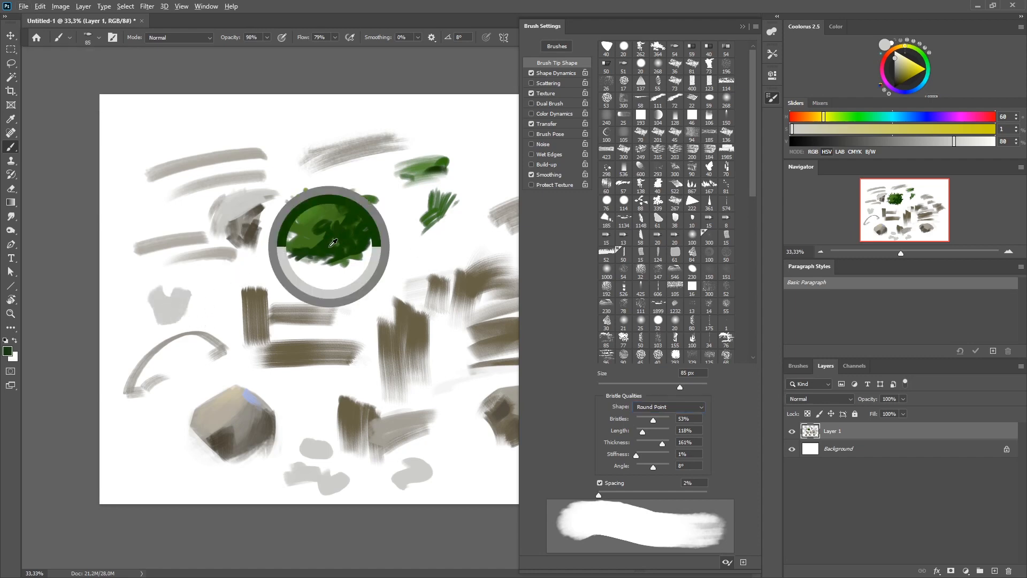
alt+click(336, 219)
mouse_move(356, 335)
mouse_down()
mouse_move(330, 315)
mouse_move(345, 312)
mouse_move(340, 334)
mouse_move(366, 315)
mouse_move(365, 333)
mouse_move(378, 327)
mouse_move(356, 337)
mouse_move(357, 354)
mouse_move(330, 329)
mouse_move(318, 346)
mouse_move(352, 348)
mouse_move(355, 334)
mouse_move(382, 349)
mouse_move(377, 326)
mouse_move(388, 325)
mouse_move(379, 315)
mouse_move(376, 326)
mouse_move(352, 233)
mouse_move(380, 344)
mouse_move(388, 342)
mouse_move(361, 341)
mouse_move(350, 347)
mouse_move(375, 353)
mouse_move(340, 359)
mouse_move(365, 359)
mouse_move(383, 337)
mouse_move(371, 363)
mouse_move(382, 349)
mouse_move(340, 361)
mouse_move(331, 349)
mouse_move(347, 362)
mouse_move(370, 351)
mouse_move(373, 316)
mouse_move(384, 326)
mouse_move(392, 310)
mouse_move(341, 334)
mouse_up()
alt+click(357, 240)
alt+click(364, 314)
alt+click(345, 332)
alt+click(335, 303)
mouse_move(354, 298)
mouse_down()
mouse_move(331, 286)
mouse_move(342, 296)
mouse_move(329, 301)
mouse_move(348, 298)
mouse_move(295, 289)
mouse_move(334, 305)
mouse_move(305, 301)
mouse_move(325, 291)
mouse_move(314, 324)
mouse_move(303, 304)
mouse_move(314, 311)
mouse_move(295, 309)
mouse_move(293, 333)
mouse_move(319, 312)
mouse_move(284, 342)
mouse_move(337, 297)
mouse_up()
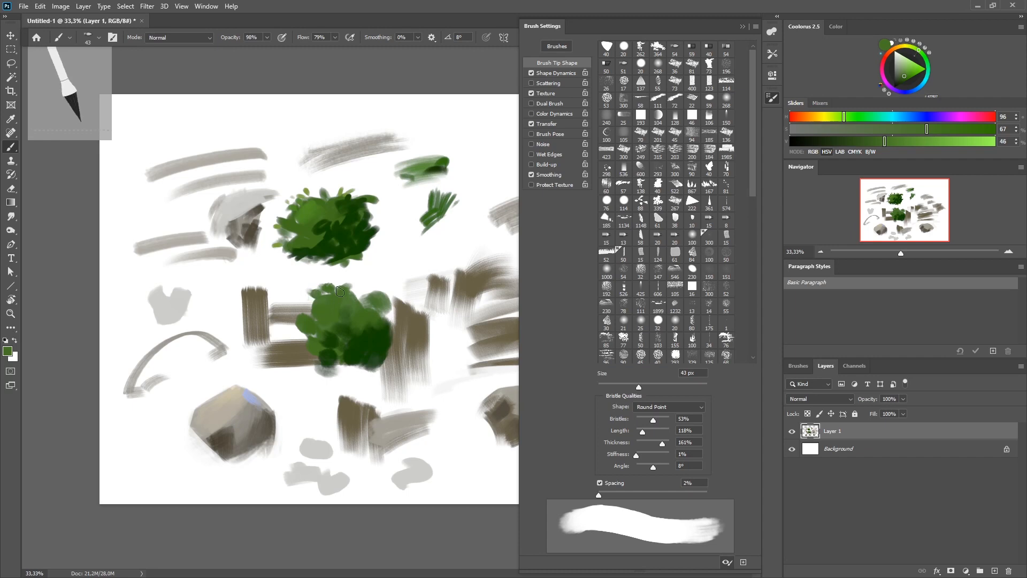
mouse_move(337, 289)
mouse_down()
mouse_move(364, 302)
mouse_move(335, 298)
mouse_up()
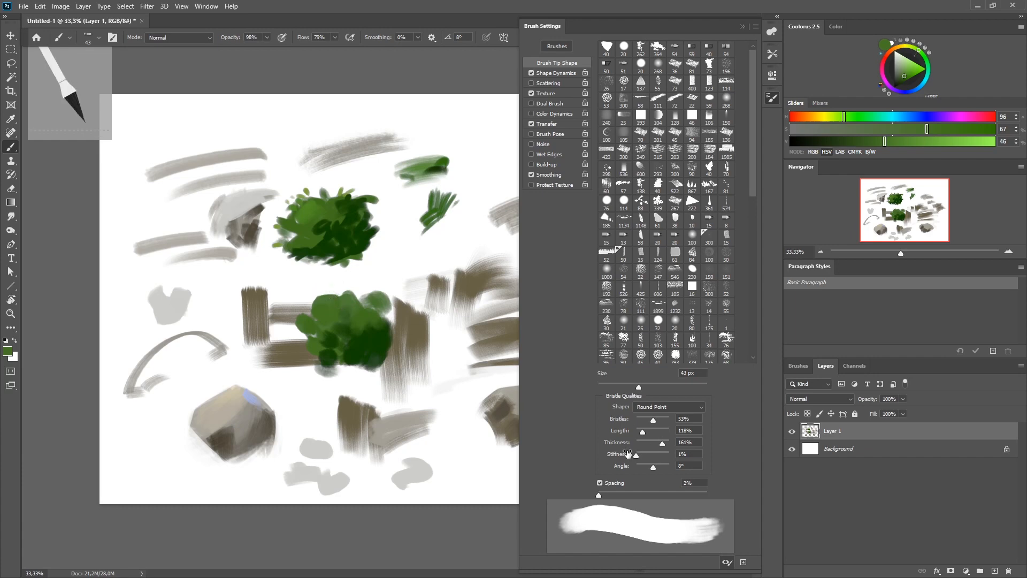
Set the bristle thickness to 105% and stiffness to 81%, and add leaf tips along the second bush's upper edge in sampled green
mouse_move(640, 454)
mouse_down()
mouse_move(663, 455)
mouse_move(653, 446)
mouse_up()
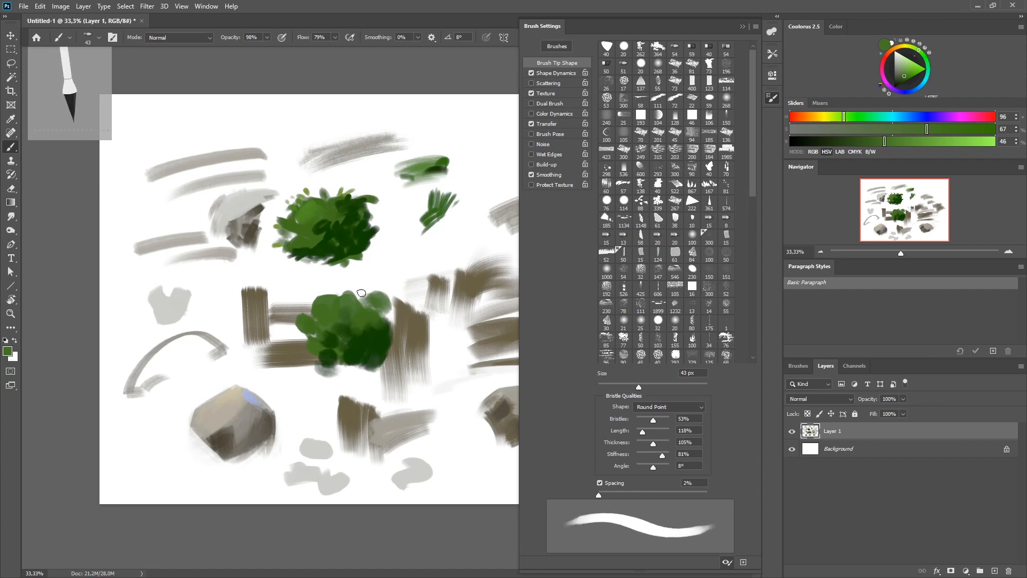
alt+click(336, 301)
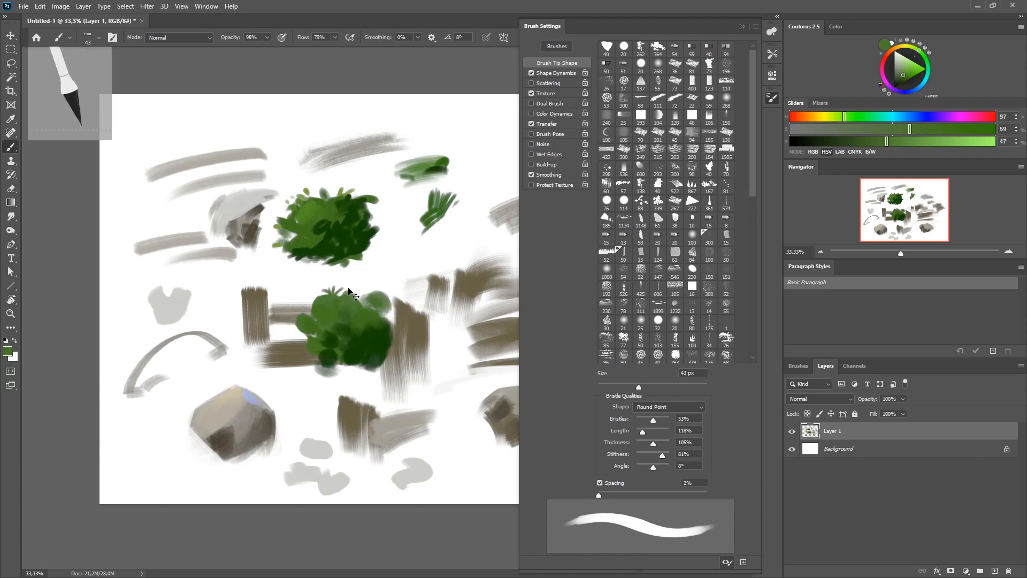
alt+click(302, 297)
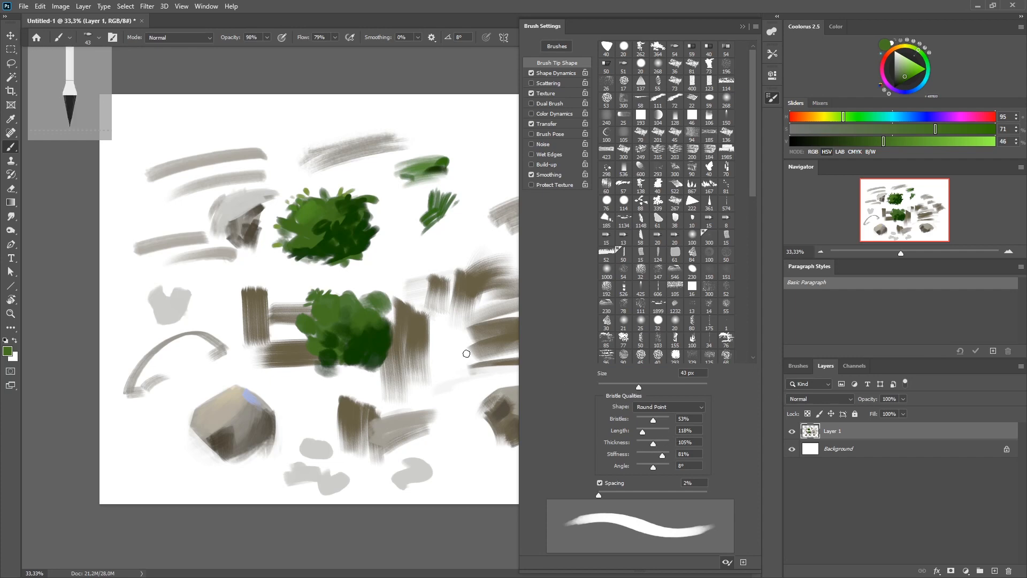
Paint a small green leaf sprig left of the second bush and shade it with dark green sampled from the foliage
drag(274, 278, 282, 294)
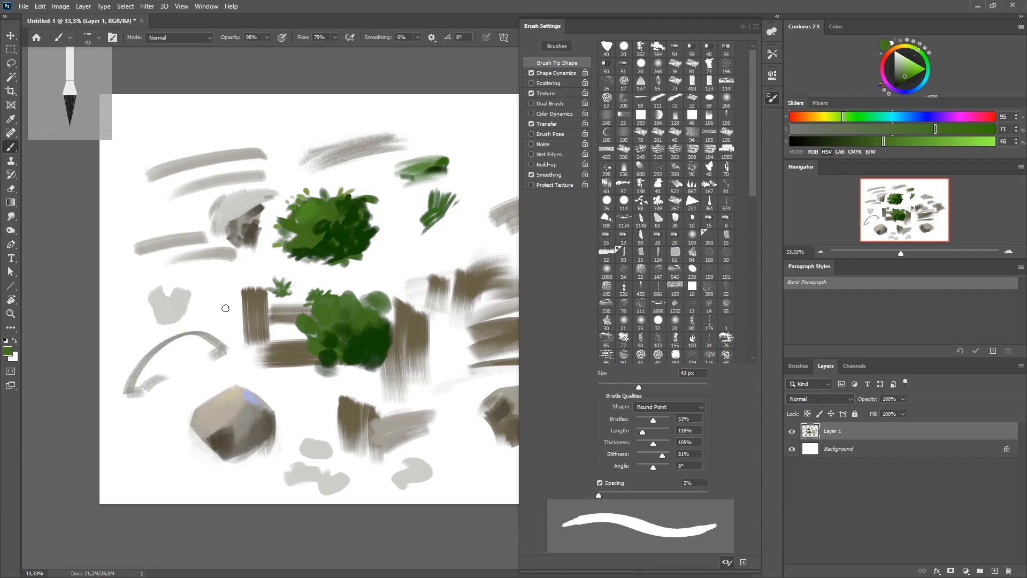
alt+click(336, 227)
mouse_move(282, 299)
mouse_down()
mouse_move(294, 290)
mouse_move(276, 290)
mouse_up()
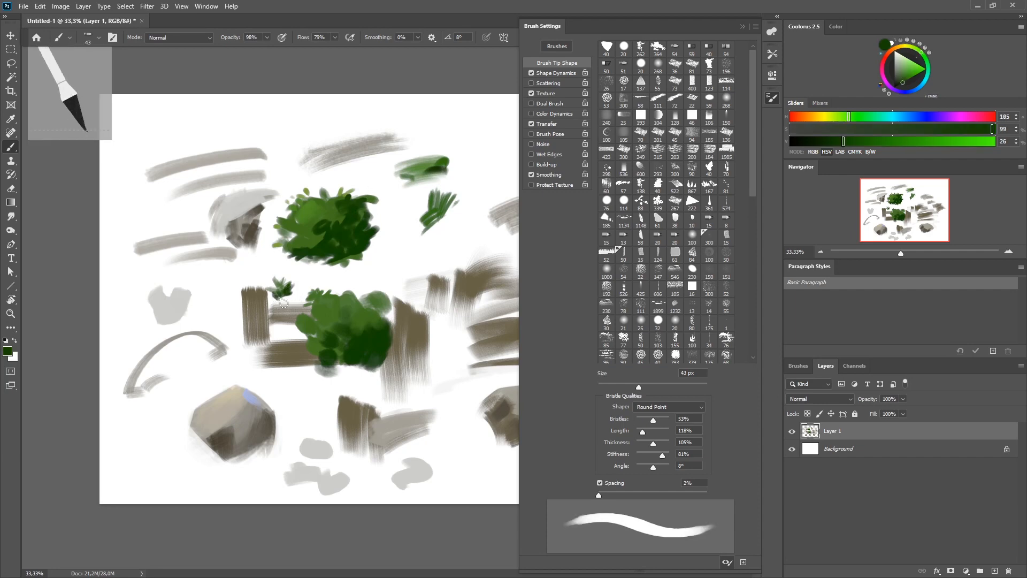
Extend the second bush's upper edge with sampled green leaves, and paint a shaded green sprig at 85 px over the grey strokes near the canvas's left edge
alt+click(346, 296)
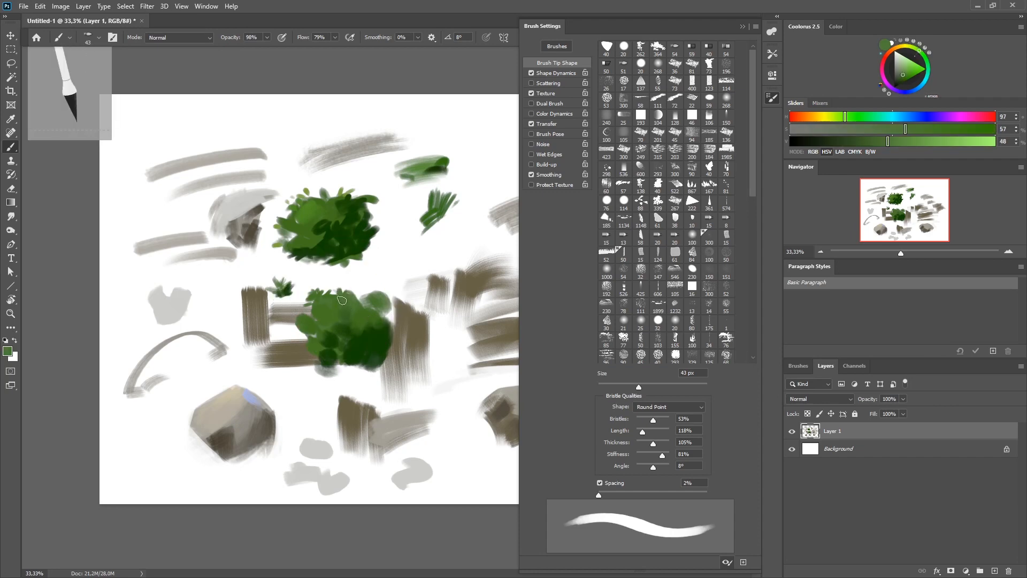
mouse_move(351, 298)
mouse_down()
mouse_move(357, 291)
mouse_move(343, 288)
mouse_up()
alt+click(353, 294)
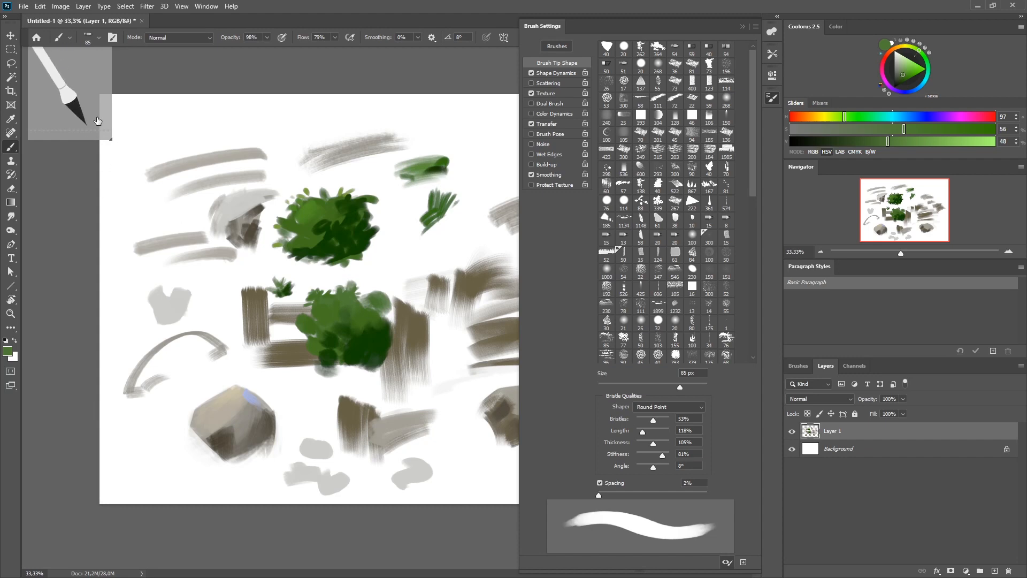
mouse_move(194, 209)
mouse_down()
mouse_move(161, 232)
mouse_move(194, 211)
mouse_move(116, 252)
mouse_move(160, 224)
mouse_move(145, 255)
mouse_move(166, 228)
mouse_move(157, 240)
mouse_move(166, 248)
mouse_move(335, 239)
mouse_move(177, 231)
mouse_up()
alt+click(346, 225)
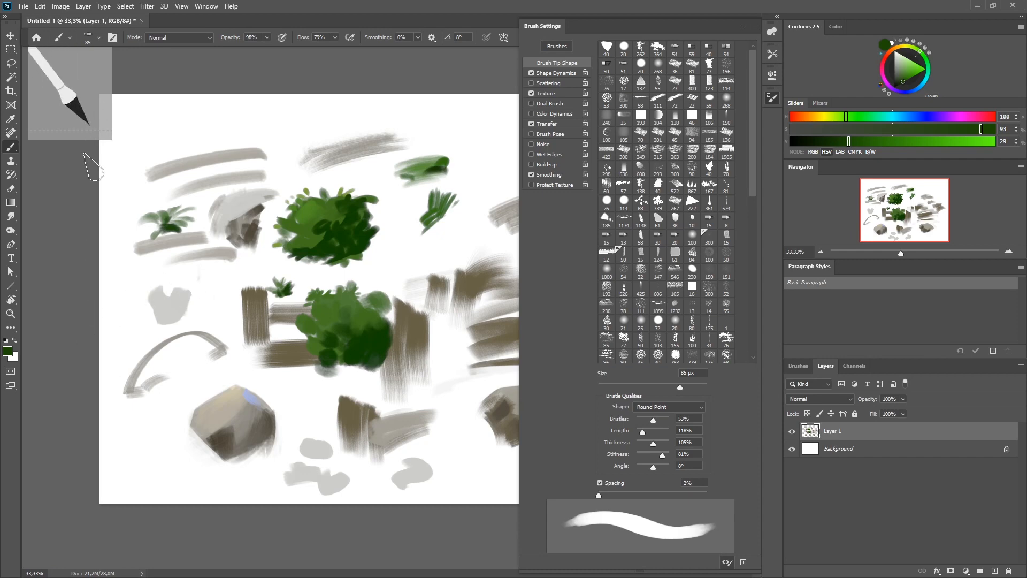
Hide the bristle brush preview, paint a small dark green leaf sprig above the top grey strokes, and show the preview again
click(727, 563)
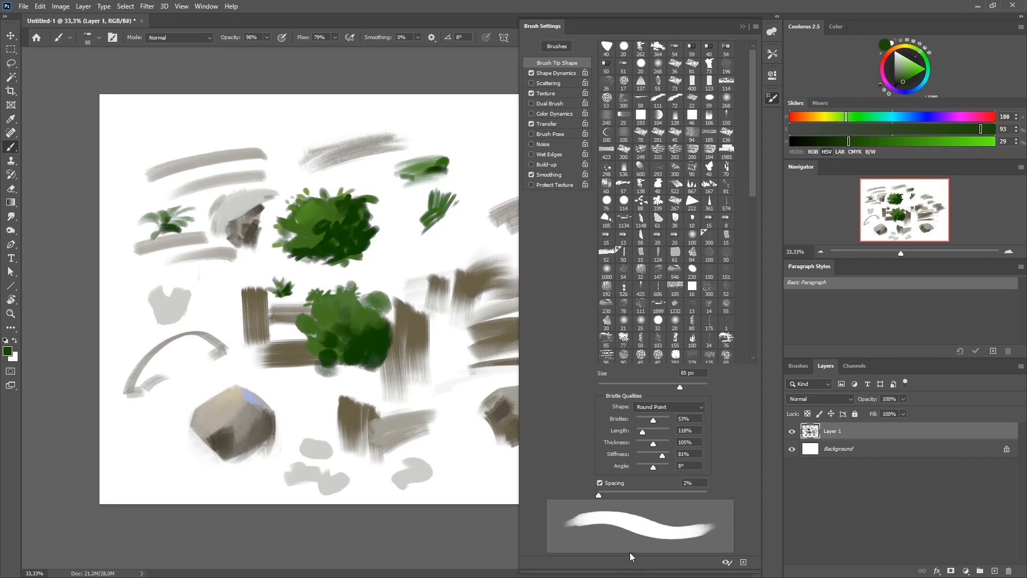
drag(169, 125, 147, 143)
mouse_move(169, 133)
mouse_down()
mouse_move(179, 142)
mouse_move(182, 128)
mouse_move(163, 142)
mouse_move(161, 131)
mouse_move(174, 145)
mouse_up()
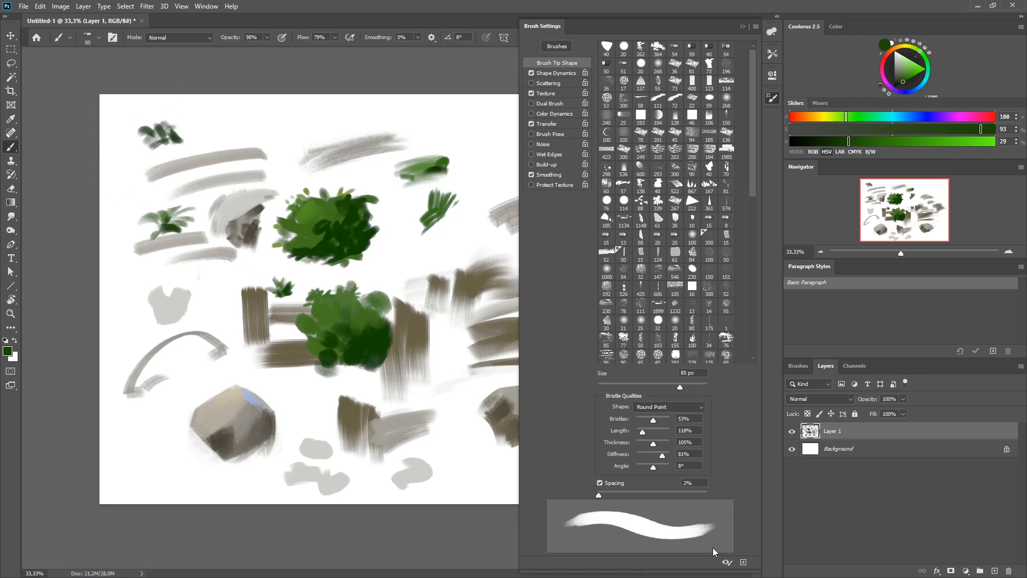
click(727, 562)
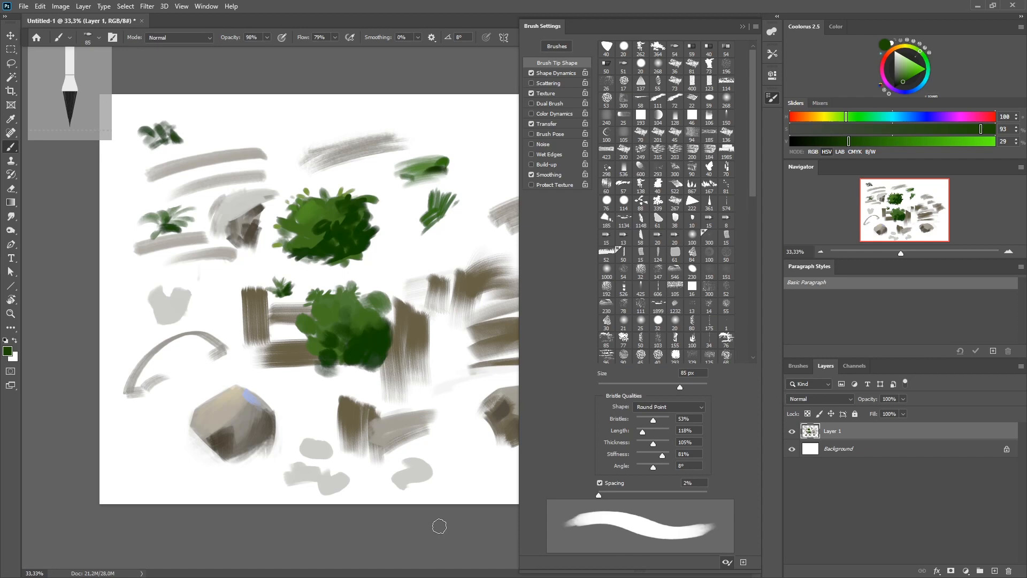
Examine the brush's Texture settings, including its available patterns, and its Transfer settings
click(559, 93)
click(613, 49)
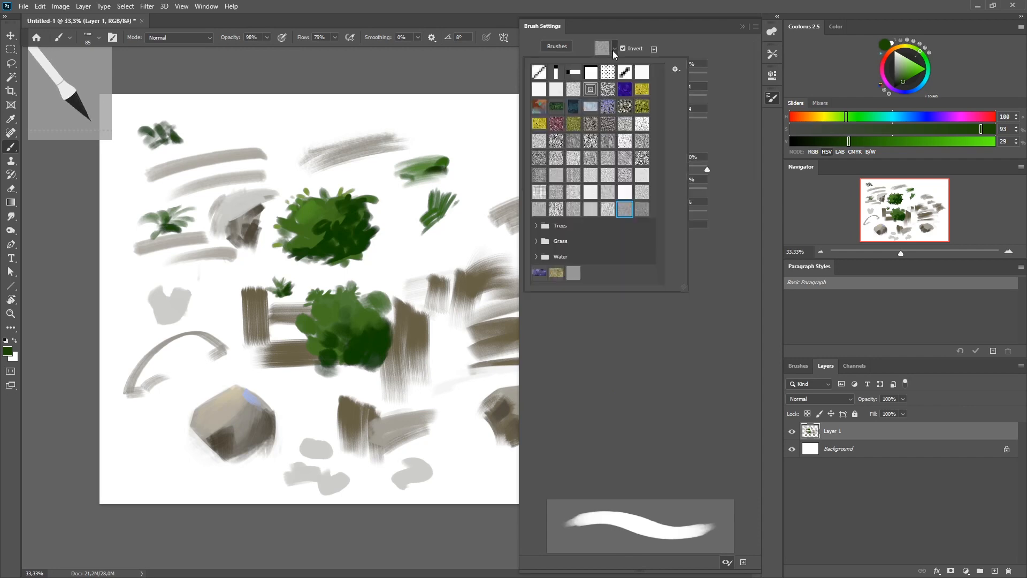
click(718, 135)
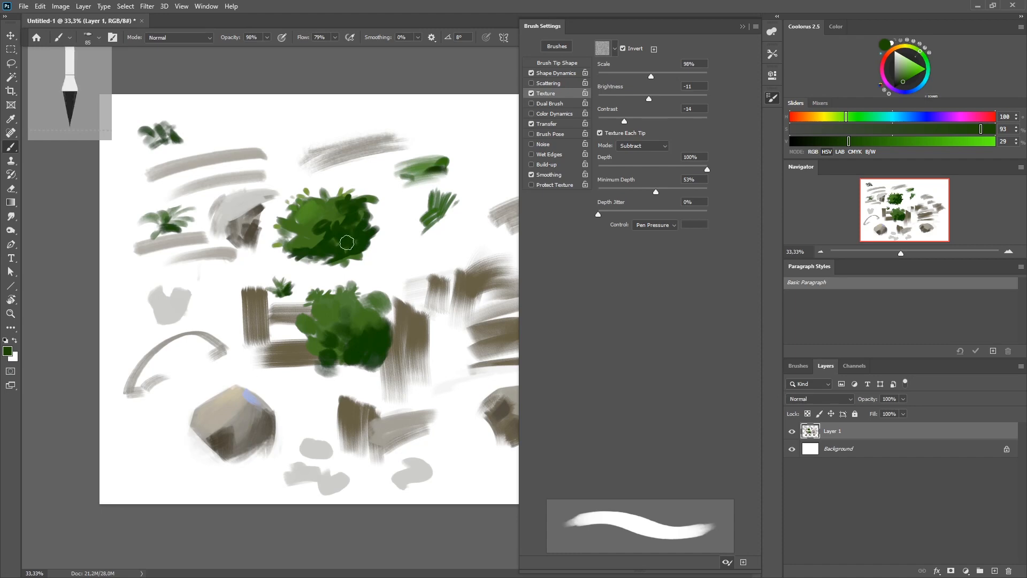
click(559, 123)
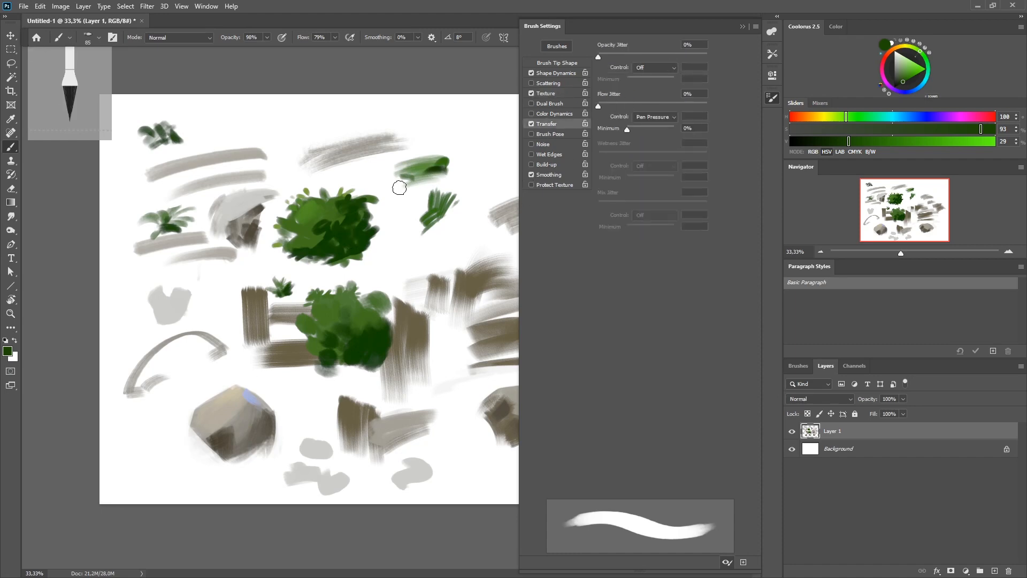
Set the brush opacity to 100%
click(267, 37)
drag(268, 49, 274, 49)
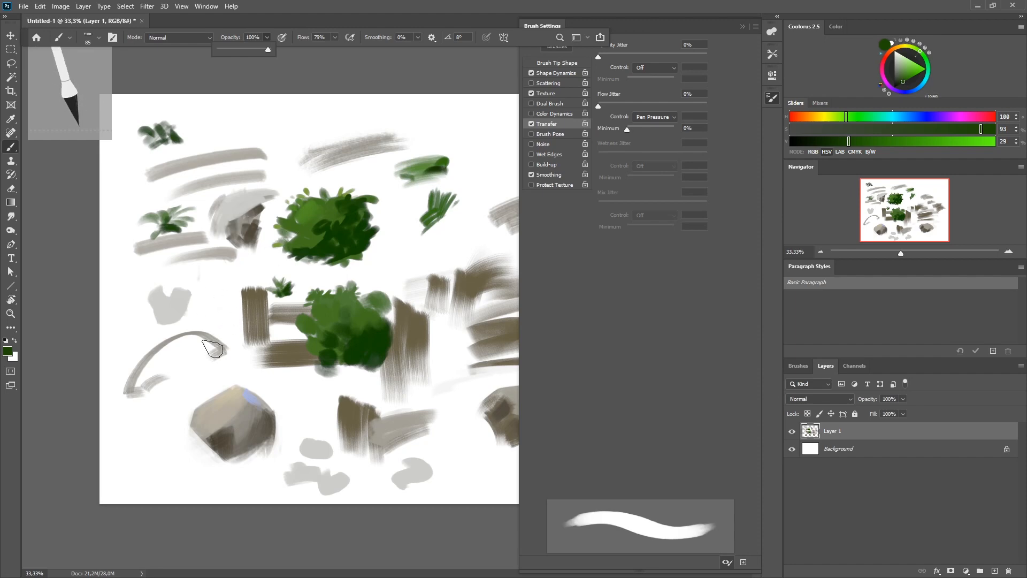
click(445, 102)
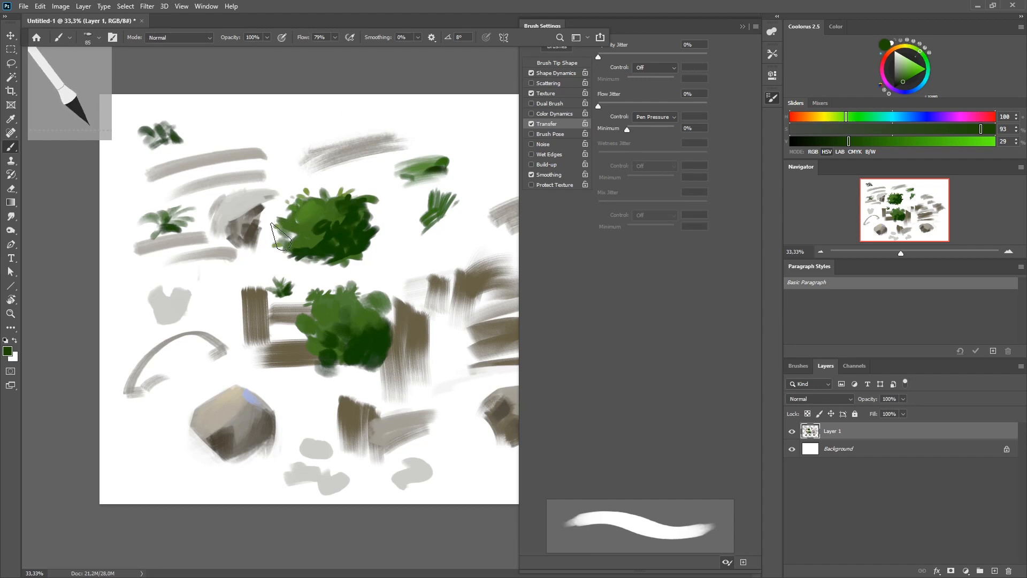
Choose the Flat Angle 2 brush, set its flow to 9%, and paint faint grey-green strokes above the first bush at 152 px
right_click(365, 229)
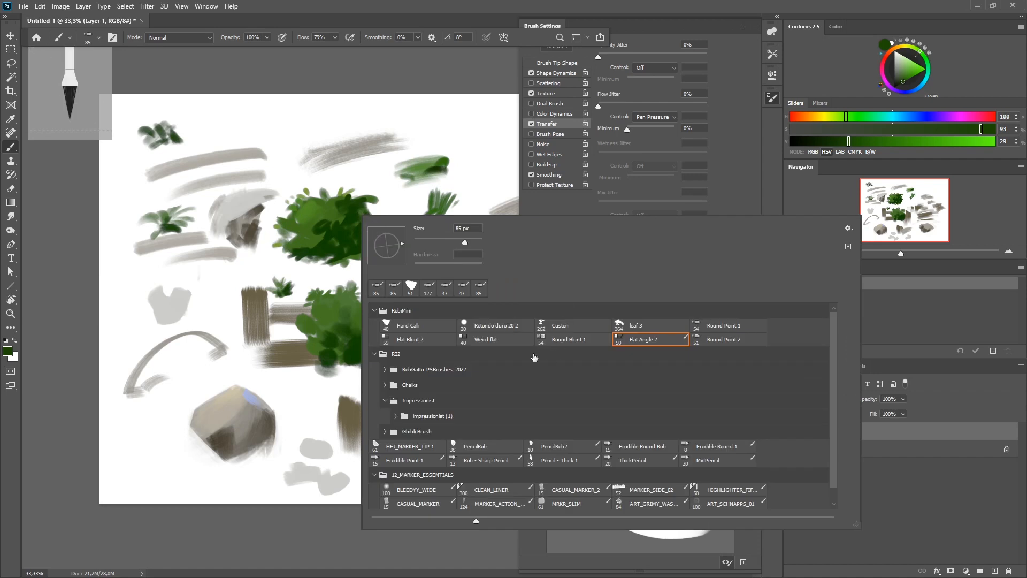
click(714, 324)
click(653, 340)
click(356, 63)
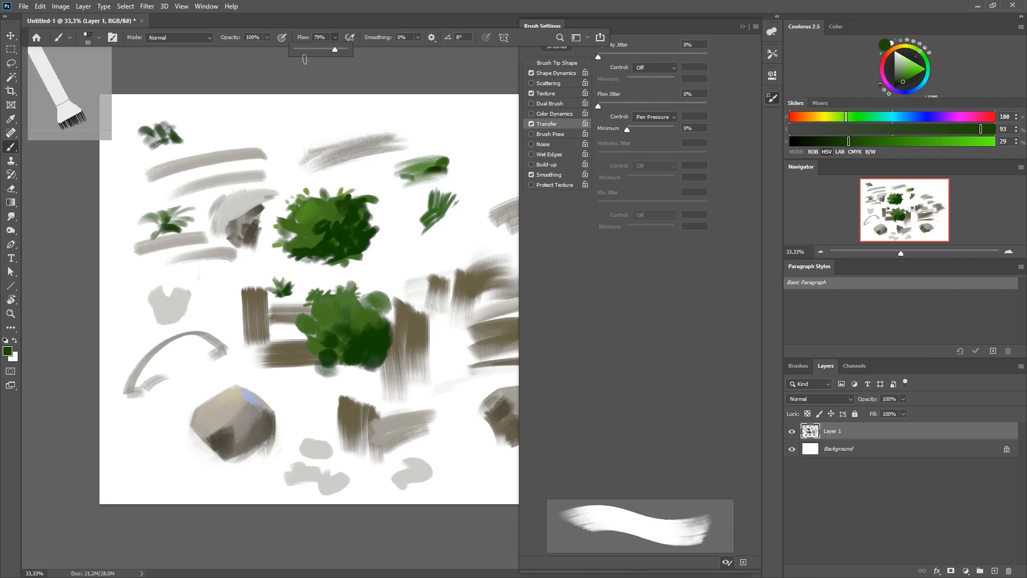
click(298, 49)
mouse_move(280, 133)
mouse_down()
mouse_move(311, 123)
mouse_move(320, 122)
mouse_move(293, 132)
mouse_move(346, 123)
mouse_move(291, 138)
mouse_move(423, 116)
mouse_move(291, 125)
mouse_up()
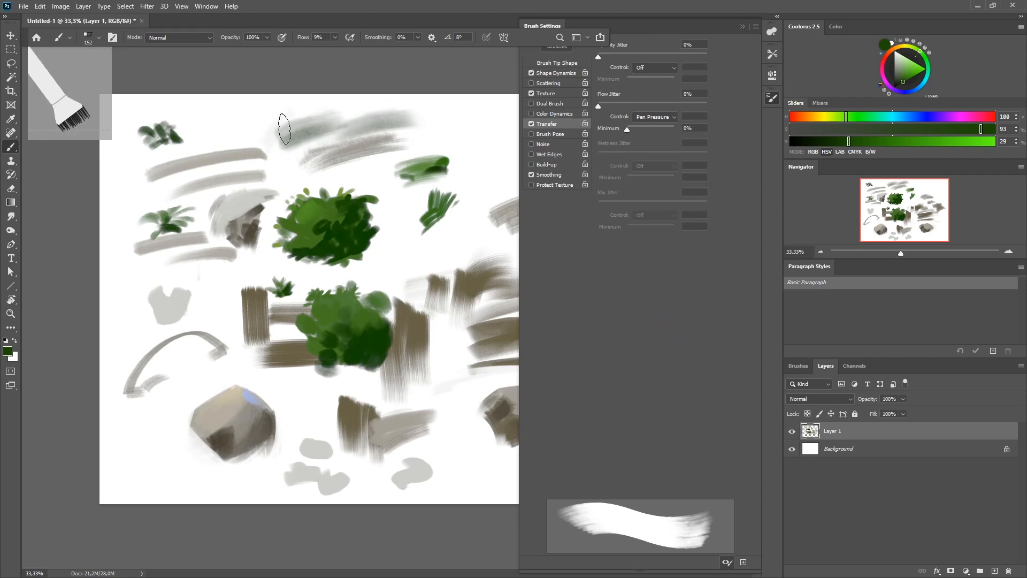
Set the flow to 100%, paint a solid dark green block above the small green samples, and trim its edges with sampled white
click(335, 37)
drag(333, 49, 441, 50)
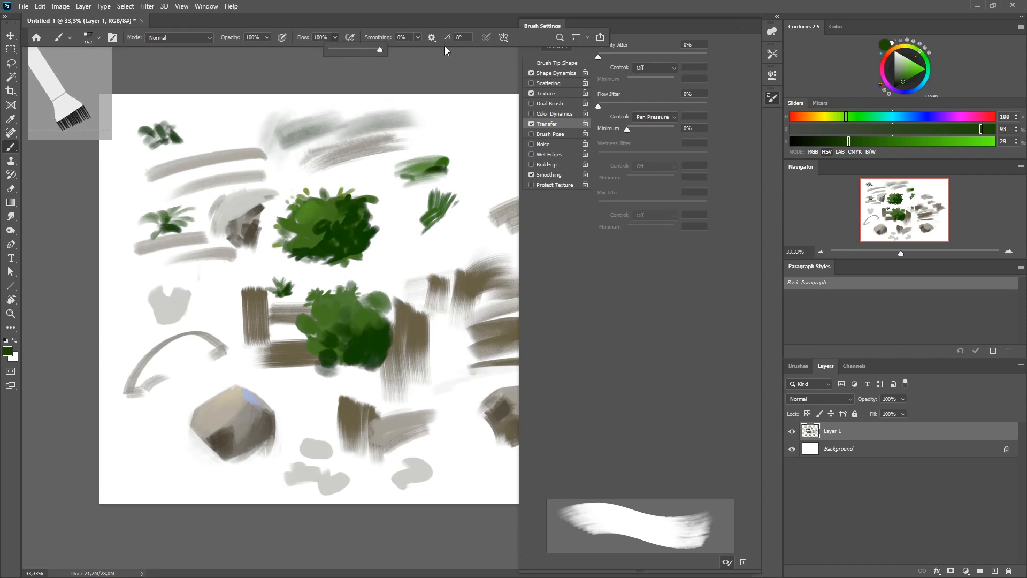
mouse_move(449, 123)
mouse_down()
mouse_move(517, 110)
mouse_move(448, 131)
mouse_move(476, 137)
mouse_move(477, 154)
mouse_move(493, 133)
mouse_move(479, 168)
mouse_move(435, 166)
mouse_move(454, 107)
mouse_move(479, 141)
mouse_move(459, 110)
mouse_move(422, 125)
mouse_move(483, 111)
mouse_move(471, 110)
mouse_move(467, 134)
mouse_move(435, 114)
mouse_move(454, 179)
mouse_move(495, 163)
mouse_up()
alt+click(494, 102)
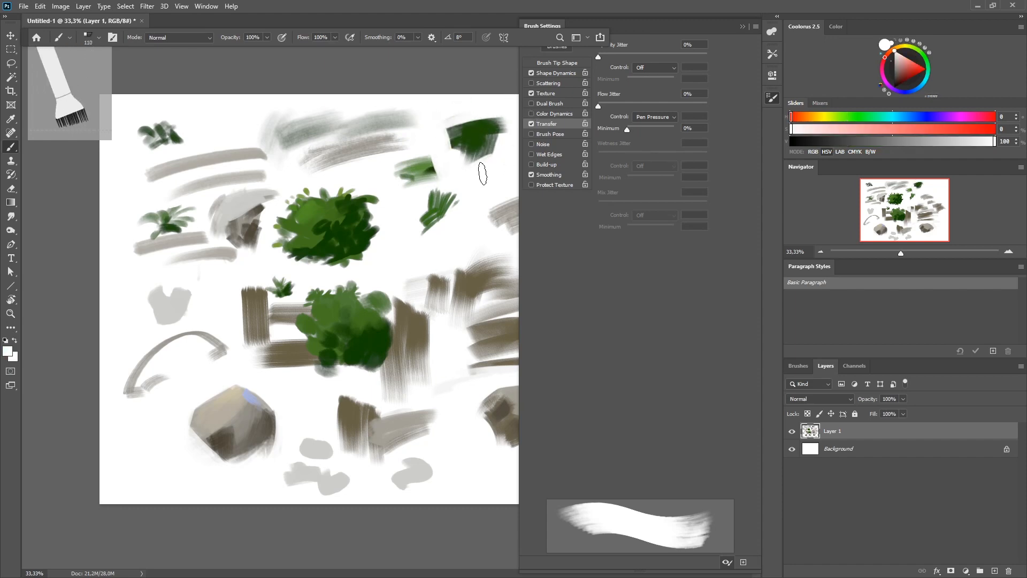
Shade the dark green block into lighter and darker facets with sampled greens, and clean up its outline with sampled white
alt+click(420, 166)
mouse_move(458, 135)
mouse_down()
mouse_move(506, 124)
mouse_move(452, 133)
mouse_move(486, 139)
mouse_move(502, 125)
mouse_move(476, 171)
mouse_move(500, 140)
mouse_move(487, 138)
mouse_move(473, 167)
mouse_move(459, 147)
mouse_move(473, 165)
mouse_move(468, 140)
mouse_move(498, 126)
mouse_move(465, 183)
mouse_move(504, 142)
mouse_move(493, 160)
mouse_up()
alt+click(479, 138)
alt+click(474, 134)
alt+click(499, 128)
alt+click(507, 131)
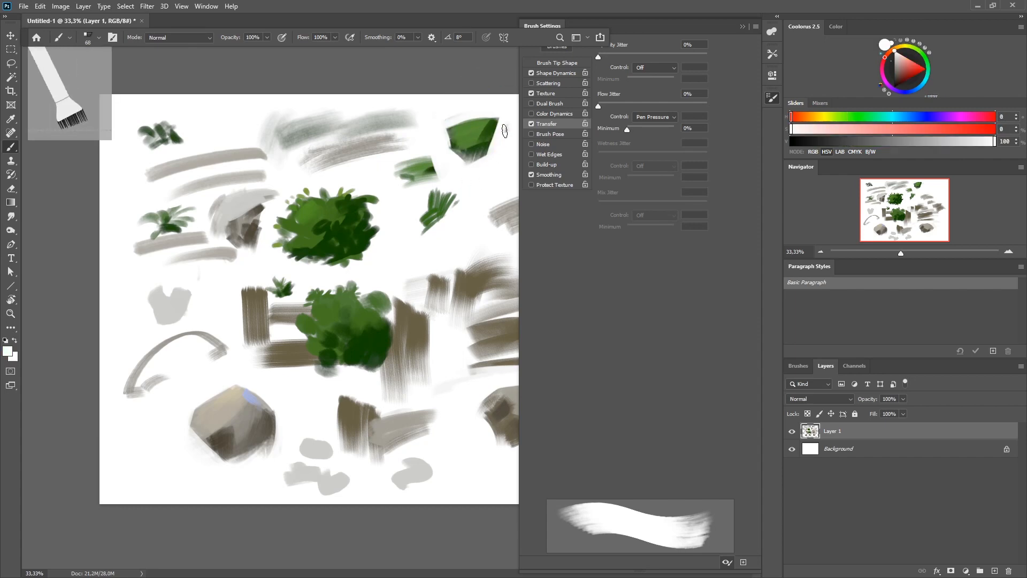
mouse_move(503, 122)
mouse_down()
mouse_move(483, 185)
mouse_move(462, 172)
mouse_move(497, 155)
mouse_up()
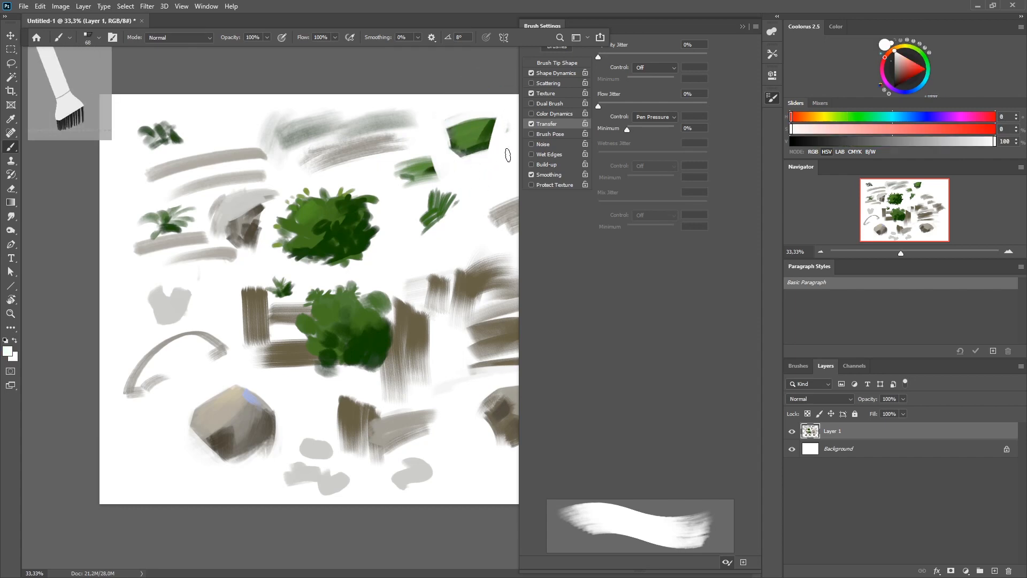
Collapse the brush settings and reload the Flat Angle 2 brush preset at 50 px
click(743, 27)
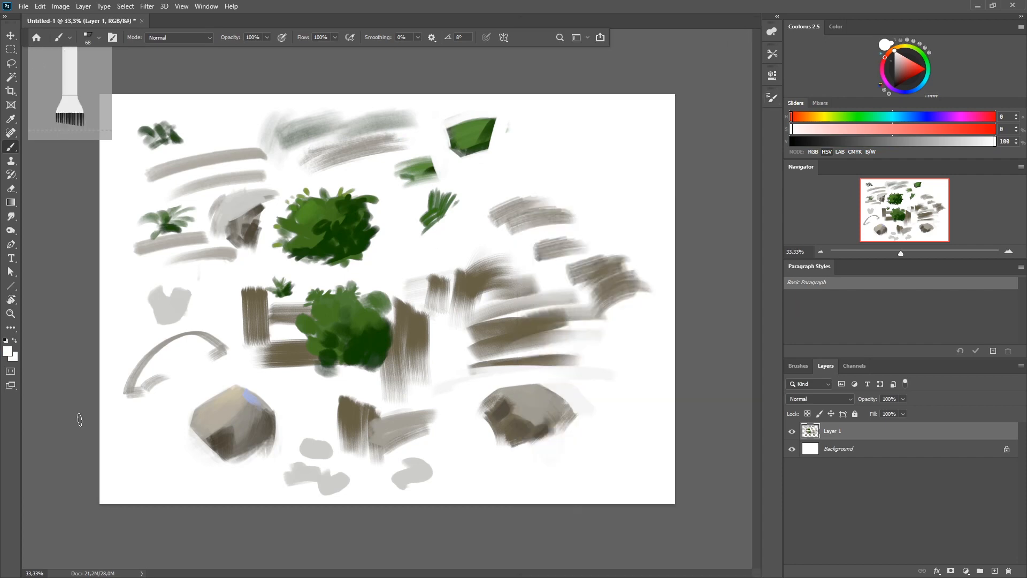
right_click(445, 247)
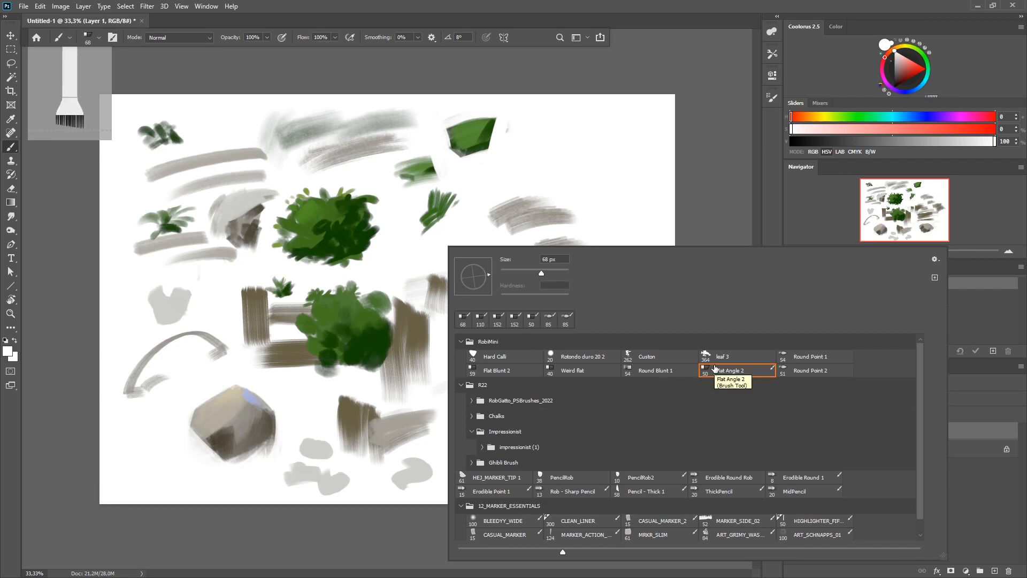
click(734, 371)
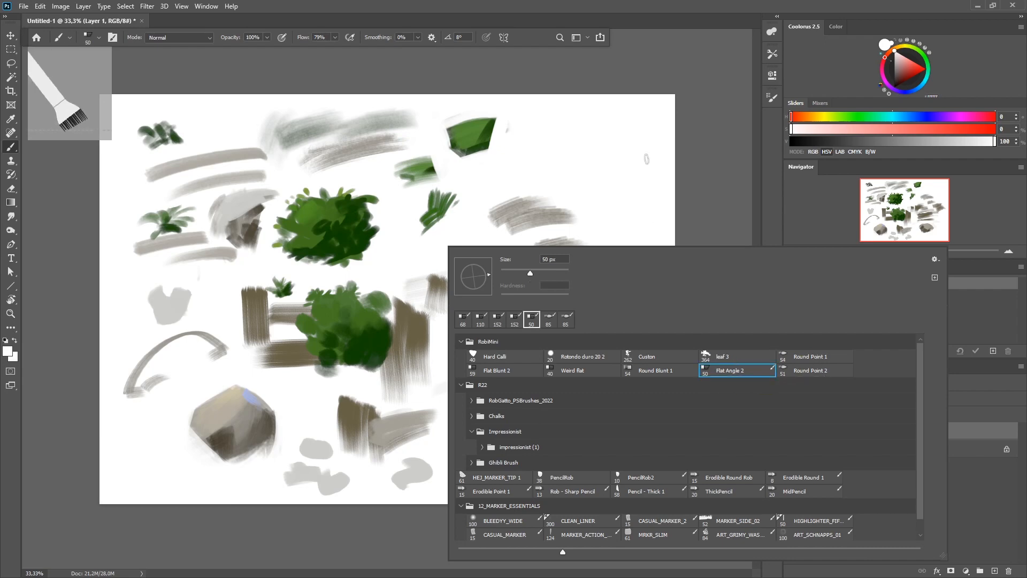
click(693, 195)
Sample brown from the stroke patch beside the second bush, thicken it with broad strokes, and blend its edge with sampled grey-brown tones
drag(419, 266, 432, 264)
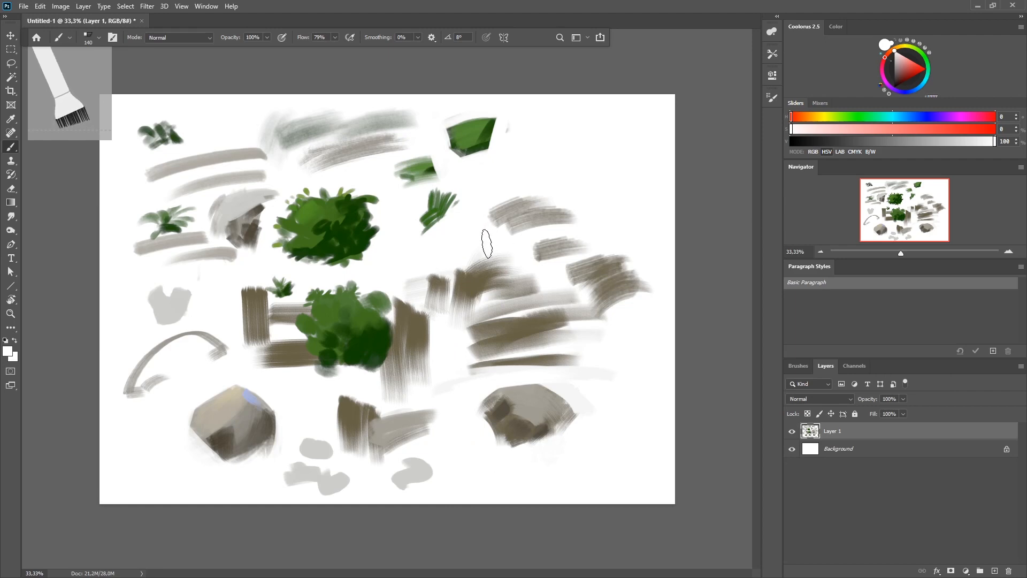
alt+click(482, 274)
mouse_move(482, 300)
mouse_down()
mouse_move(472, 338)
mouse_move(545, 286)
mouse_move(491, 284)
mouse_up()
alt+click(534, 305)
alt+click(482, 279)
alt+click(488, 287)
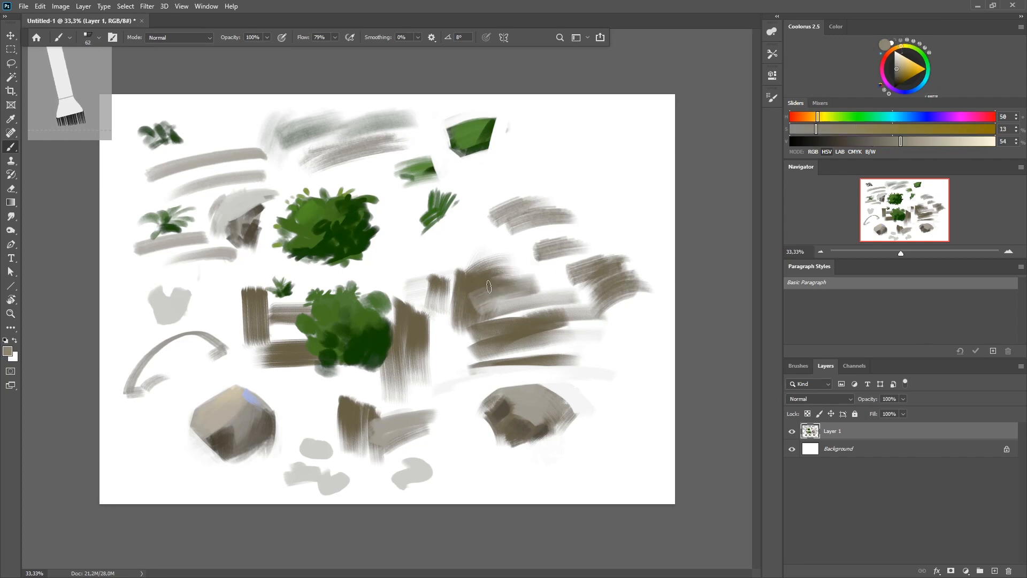
Paint a light grey rock shape above the upper grey-brown strokes and shade it with sampled greys, finishing at 56 px
mouse_move(566, 159)
mouse_down()
mouse_move(564, 195)
mouse_move(603, 168)
mouse_move(607, 176)
mouse_move(577, 201)
mouse_move(566, 164)
mouse_move(544, 194)
mouse_move(611, 190)
mouse_move(574, 191)
mouse_move(608, 170)
mouse_move(548, 197)
mouse_up()
alt+click(583, 189)
alt+click(566, 194)
mouse_move(574, 190)
mouse_down()
mouse_move(597, 186)
mouse_move(571, 213)
mouse_move(565, 208)
mouse_move(592, 184)
mouse_up()
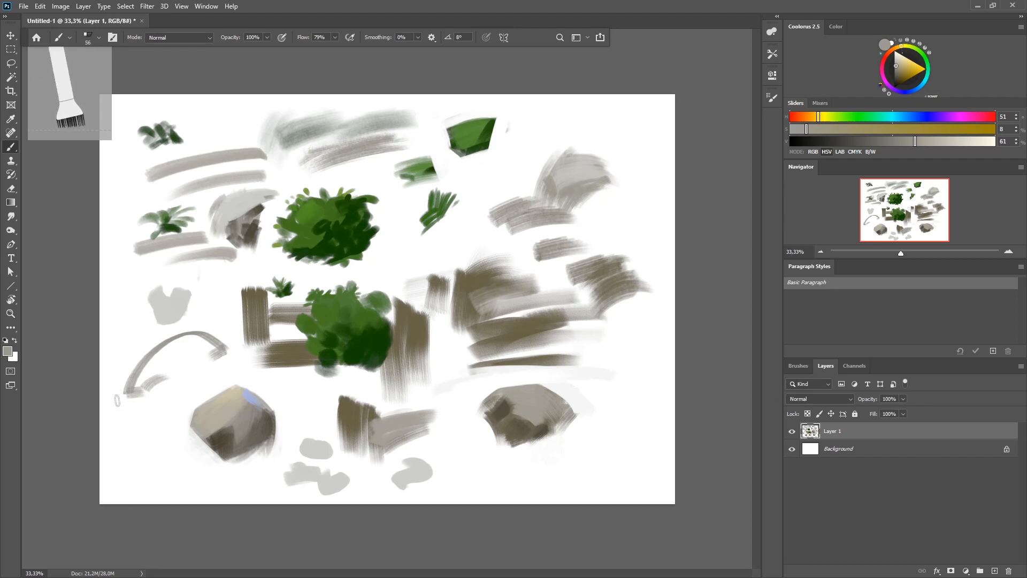
Sample dark and mid greens from the first bush and add leaf strokes across its middle and lower part
alt+click(340, 233)
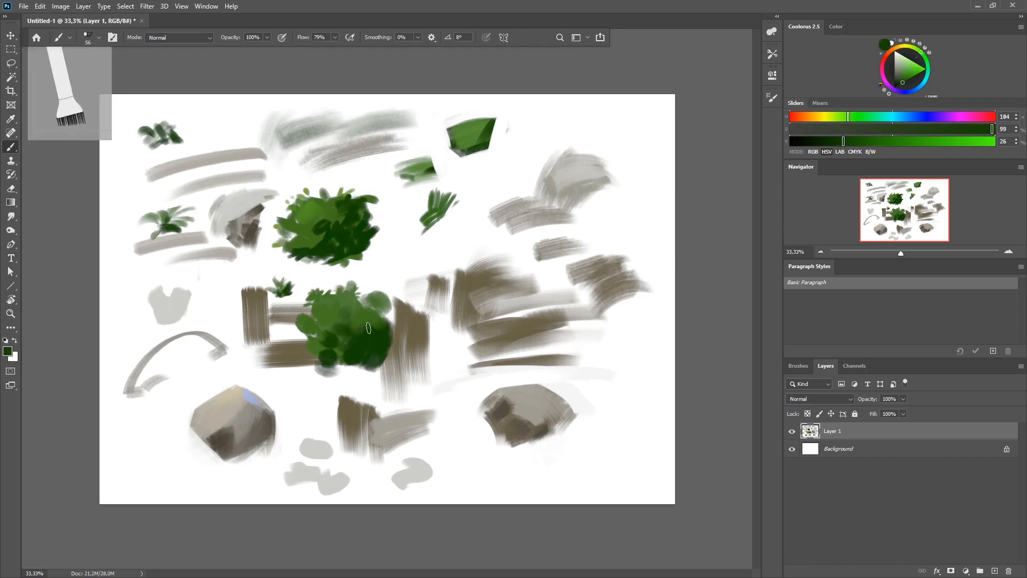
drag(330, 216, 304, 247)
alt+click(328, 207)
drag(320, 272, 316, 273)
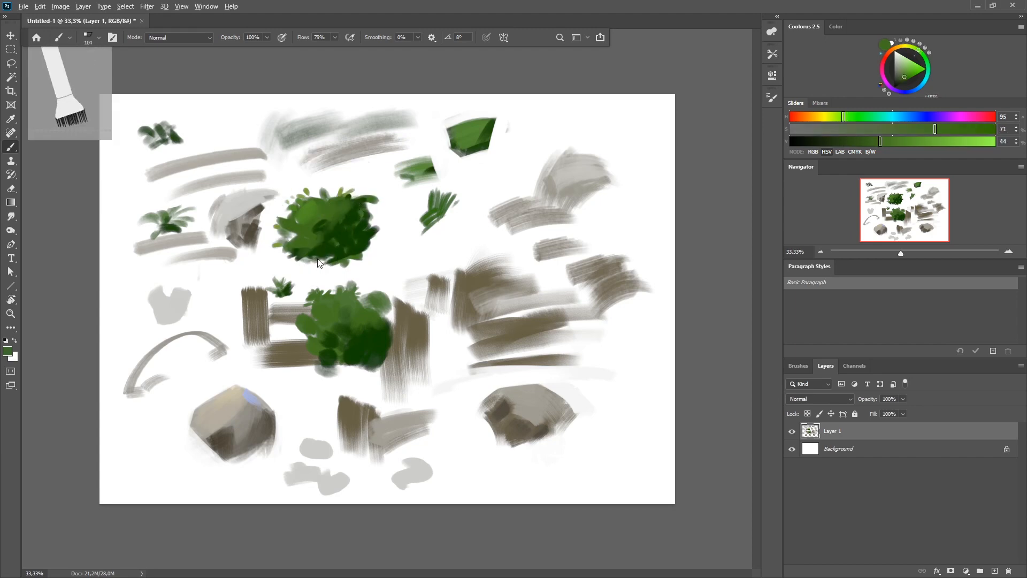
alt+click(320, 248)
alt+click(347, 242)
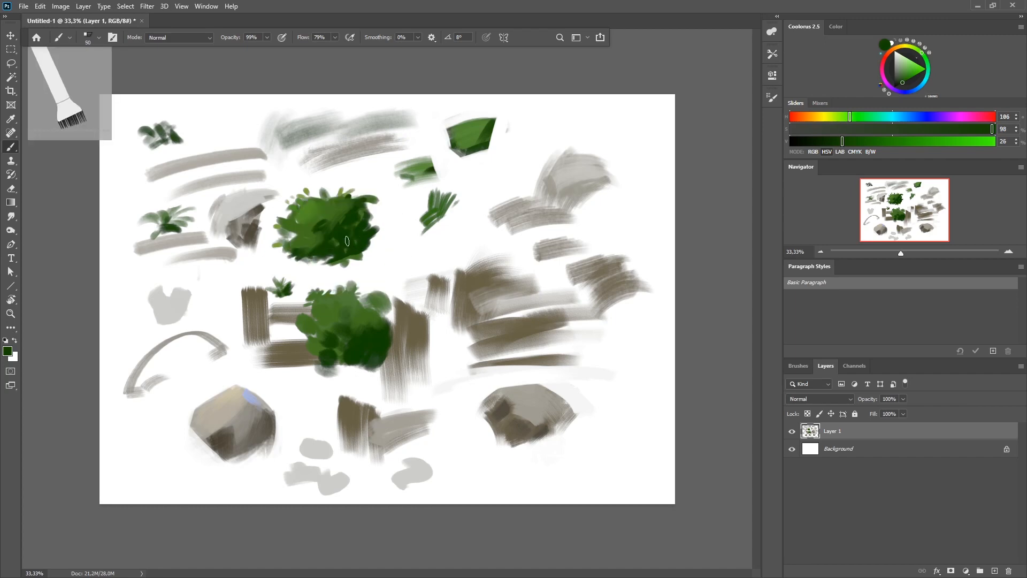
Darken the green to 7% brightness and paint deep shadows along the first bush's lower edge at about 80 px
drag(894, 88, 897, 88)
mouse_move(340, 236)
mouse_down()
mouse_move(338, 249)
mouse_move(351, 253)
mouse_up()
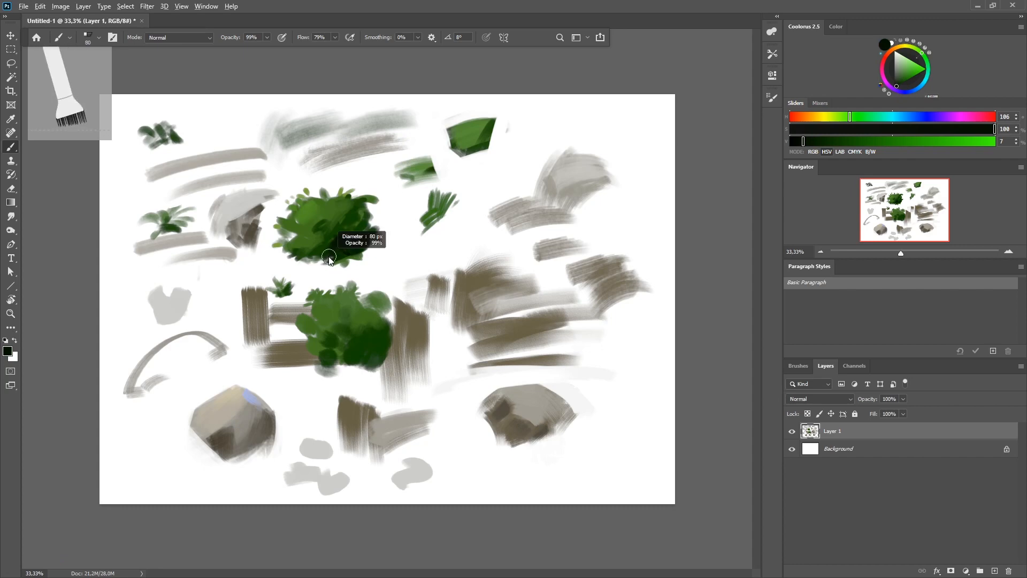
drag(320, 256, 341, 260)
drag(355, 254, 348, 253)
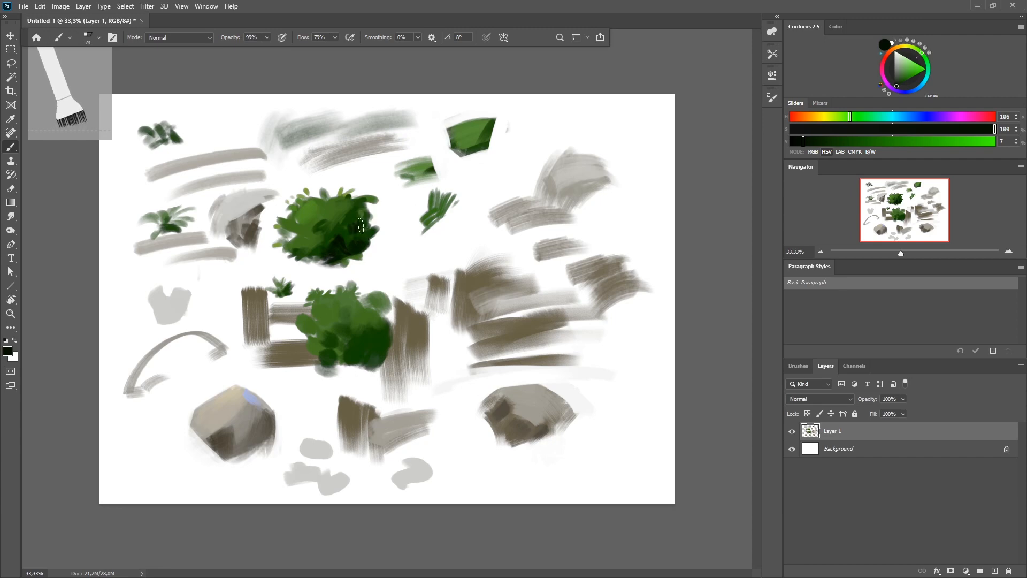
Refine the first bush's inner leaves with greens sampled from it, reducing the brush to 26 px
alt+click(356, 205)
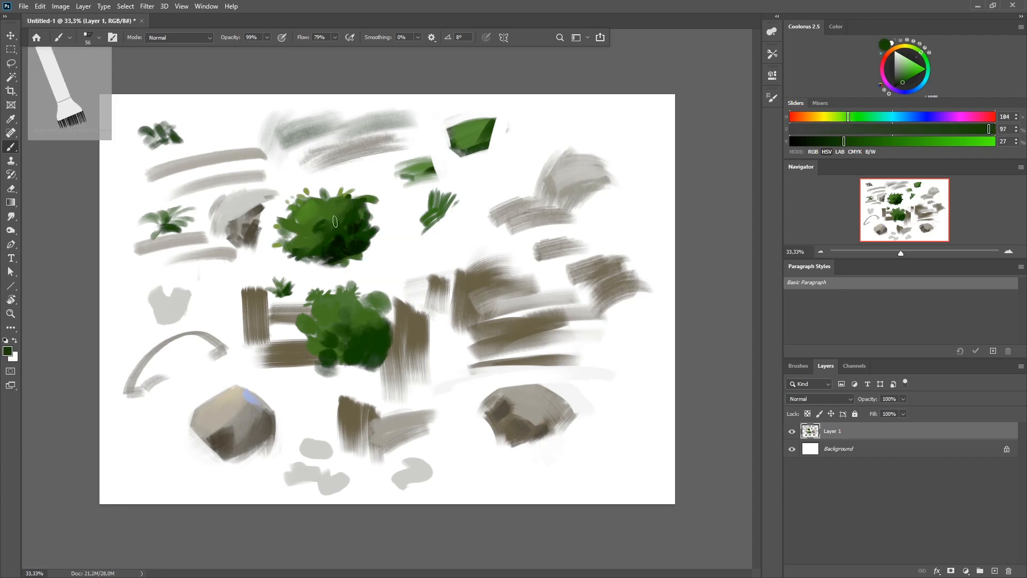
drag(326, 220, 324, 218)
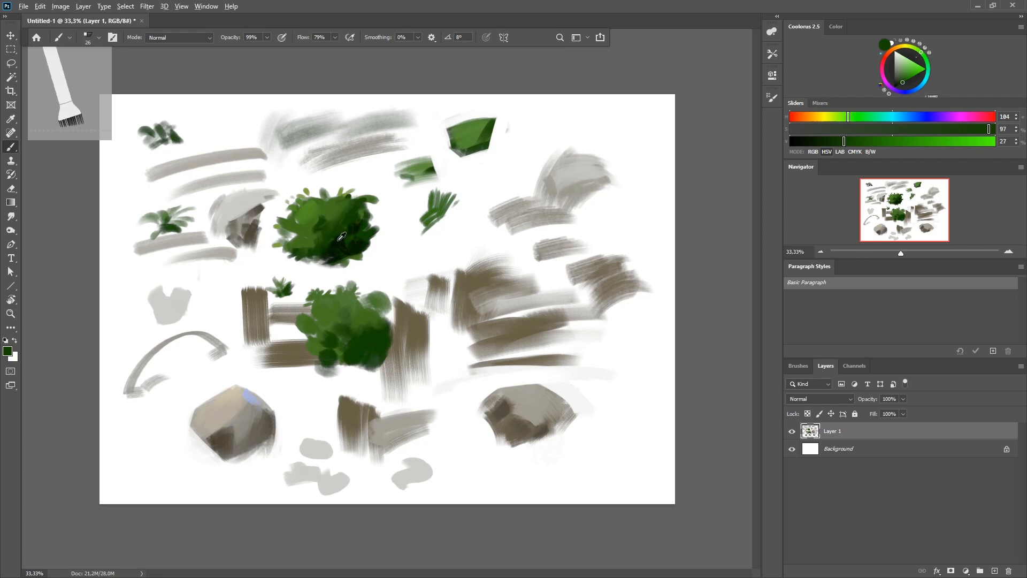
alt+click(341, 236)
alt+click(337, 228)
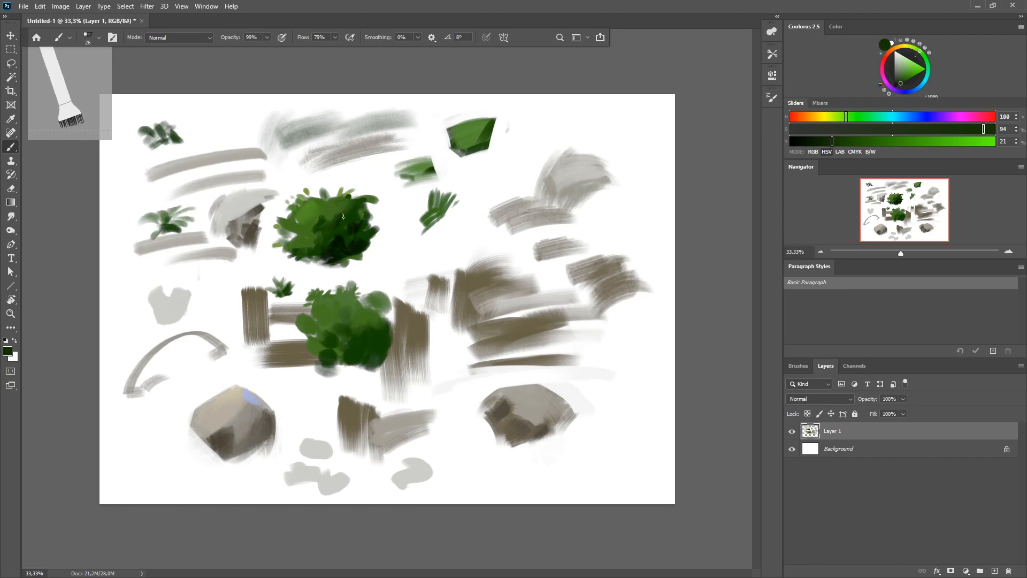
alt+click(368, 200)
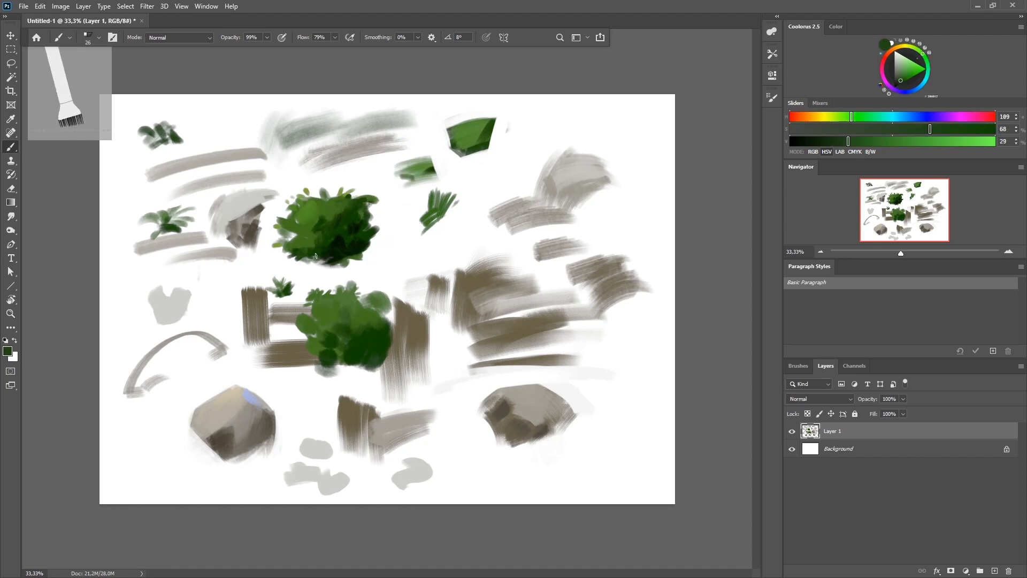